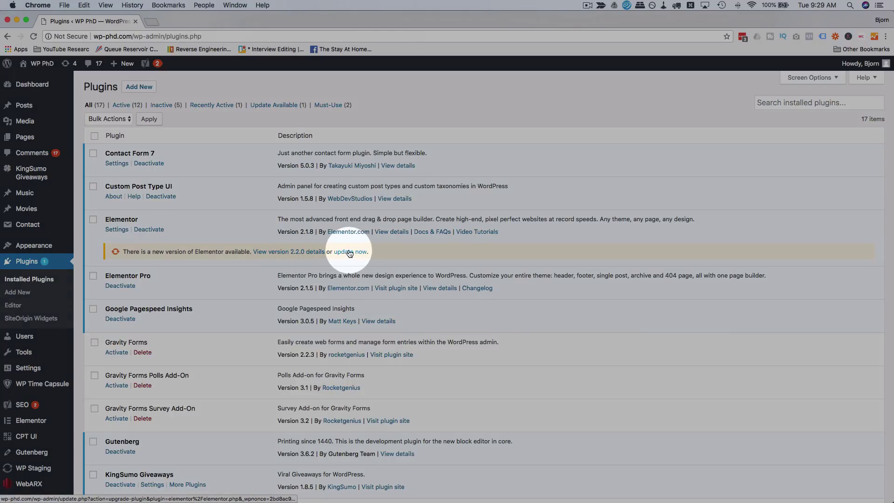
# Update the Elementor plugin to 2.2.0 and start a new page in a second tab
pyautogui.click(349, 252)
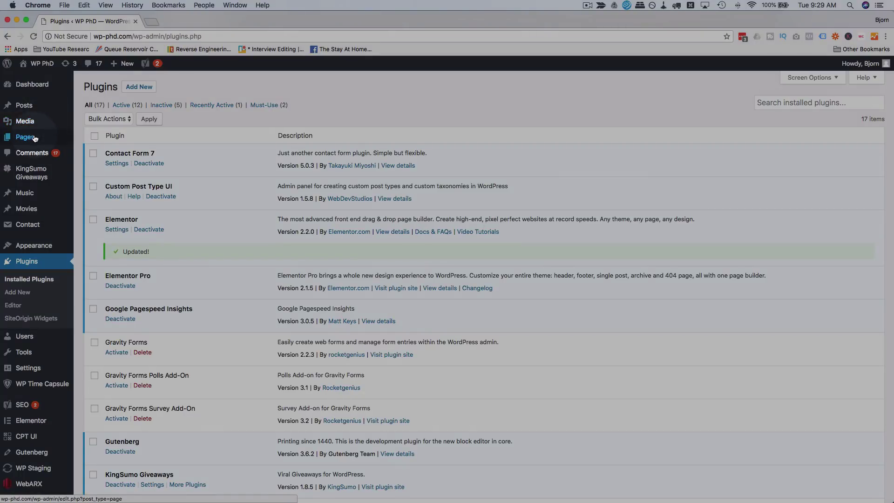
pyautogui.keyDown('super'); pyautogui.click(93, 150); pyautogui.keyUp('super')
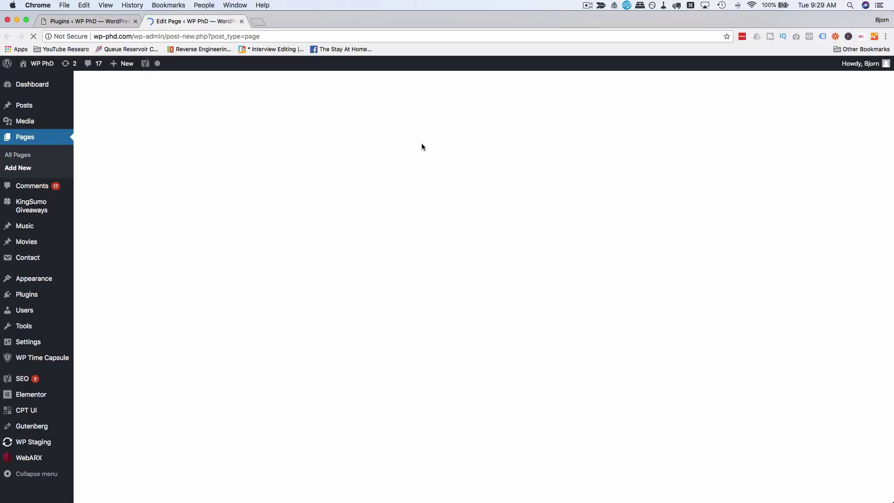
# Open the new page, Elementor #29814, in the Elementor editor
pyautogui.click(200, 86)
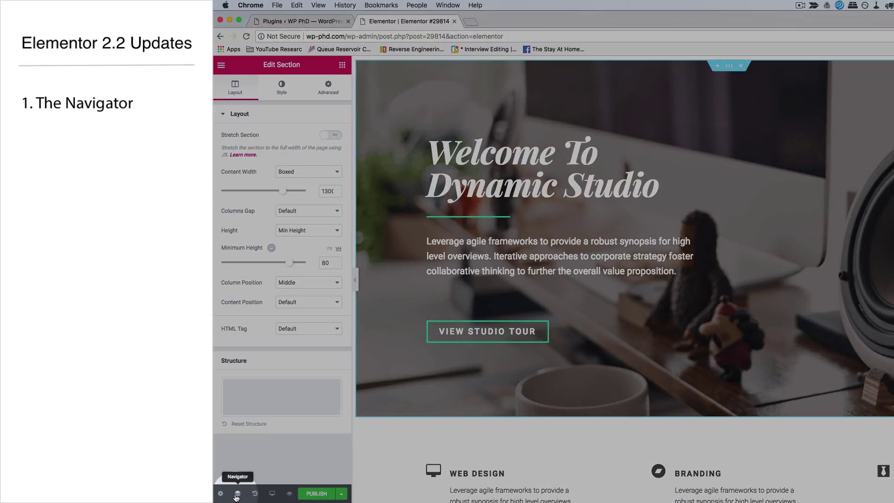
# Open the Navigator, dock it to the right, then float it over the page and enlarge it
pyautogui.click(238, 494)
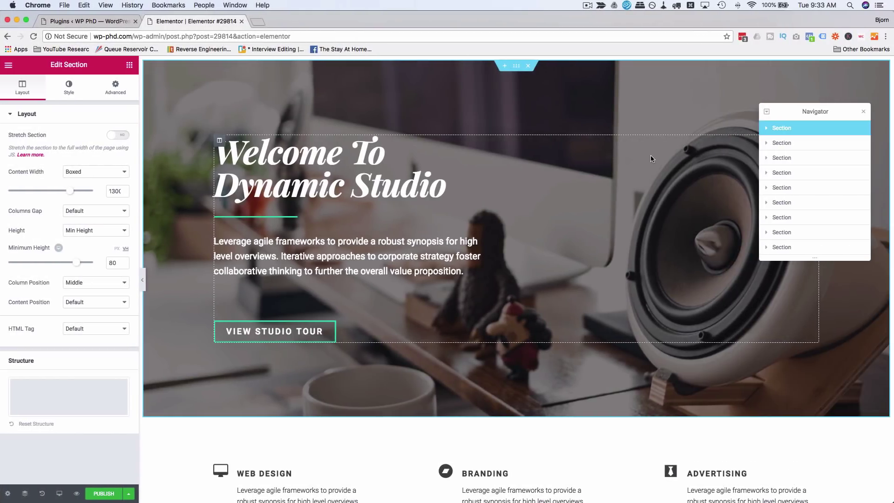
pyautogui.moveTo(794, 114); pyautogui.dragTo(848, 85)
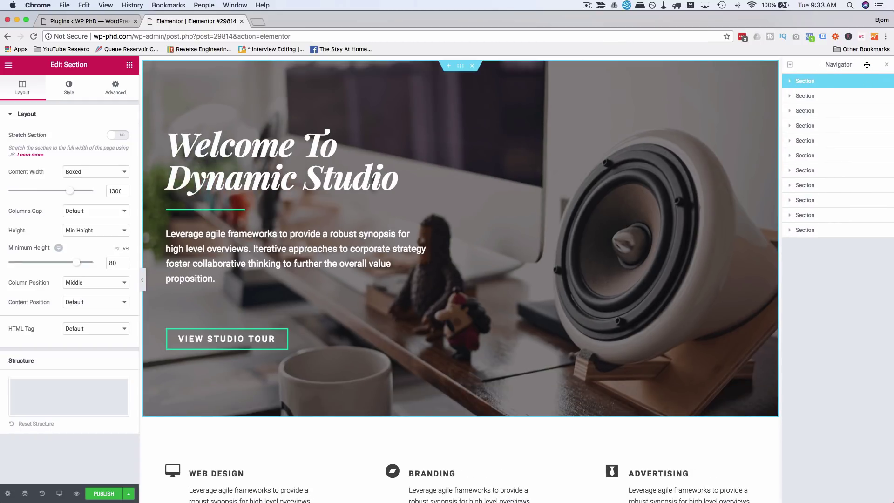
pyautogui.moveTo(867, 63); pyautogui.dragTo(734, 101)
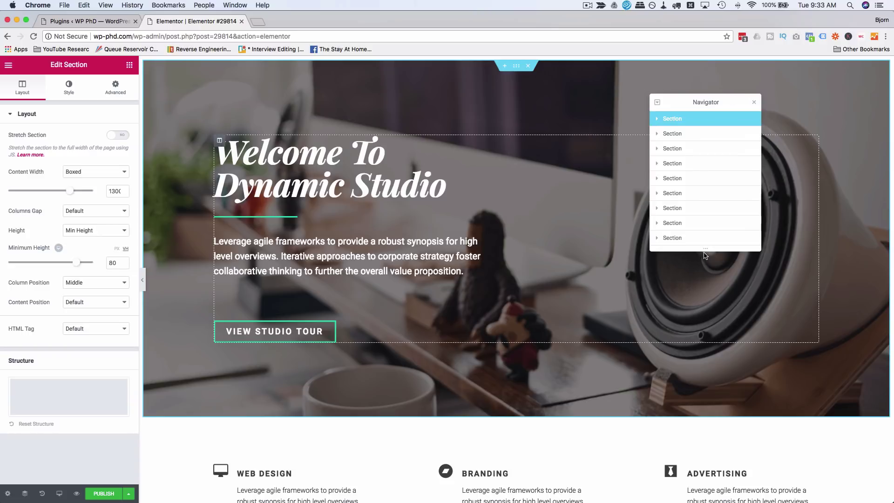
pyautogui.moveTo(706, 250); pyautogui.dragTo(768, 285)
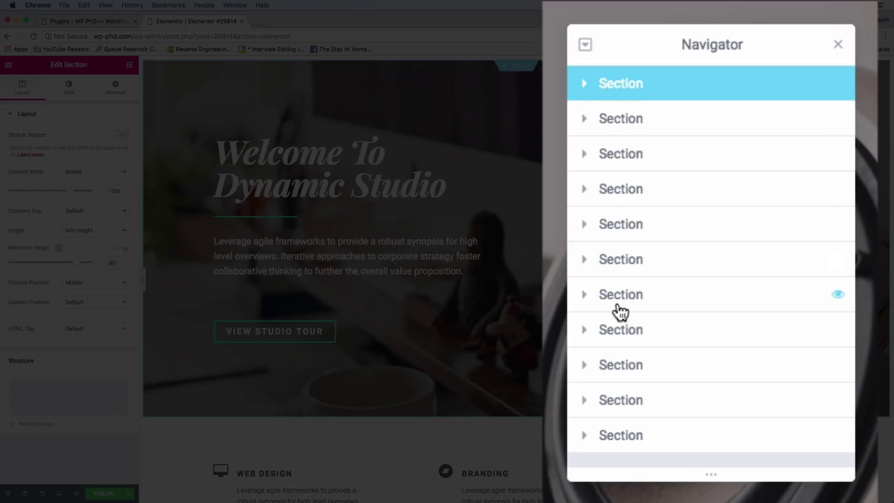
# Rename the seventh section in the Navigator to 'Meet The Team'
pyautogui.click(659, 301)
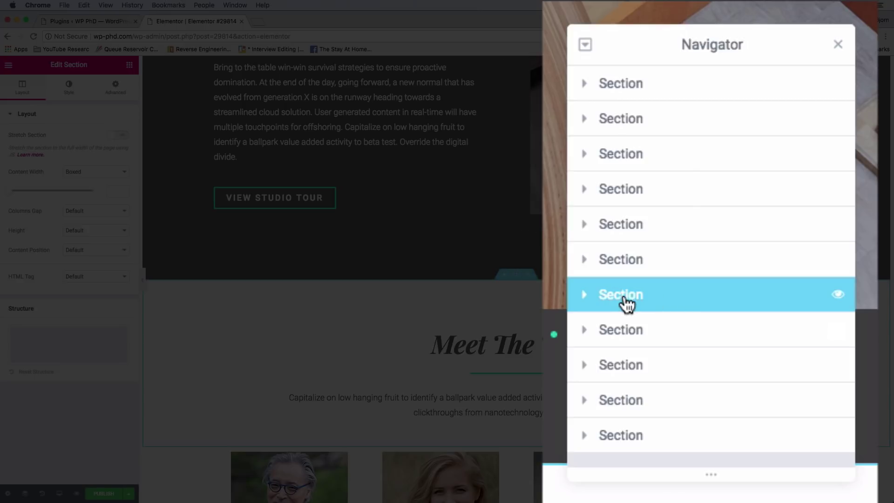
pyautogui.doubleClick(627, 303)
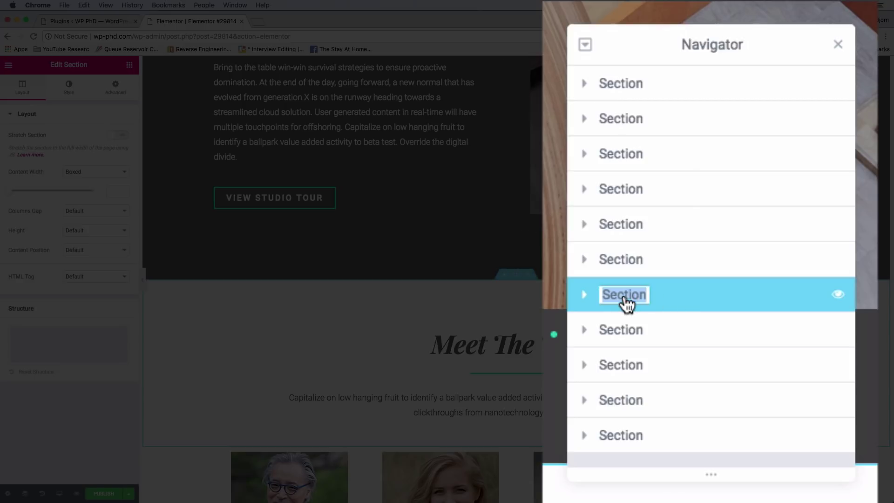
pyautogui.write('Meet The Team')
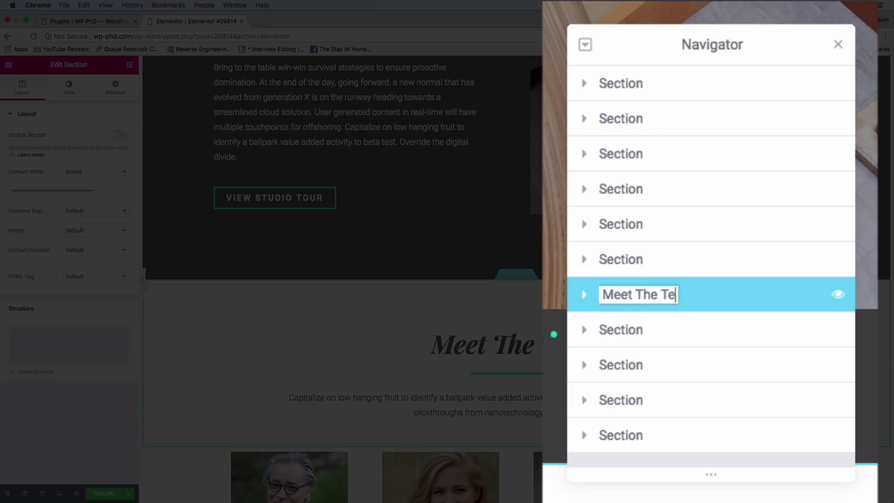
pyautogui.click(702, 330)
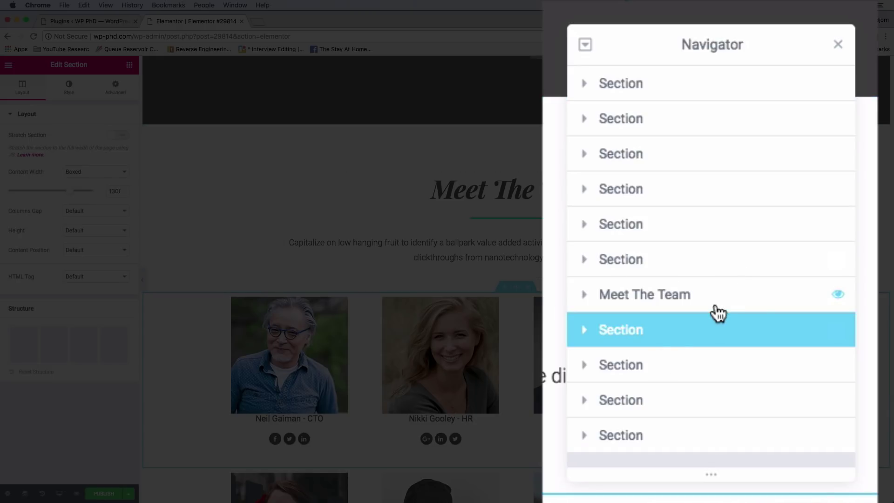
# Toggle the Meet The Team section's visibility on and off several times, leaving it hidden
pyautogui.scroll(-1, 541, 326)
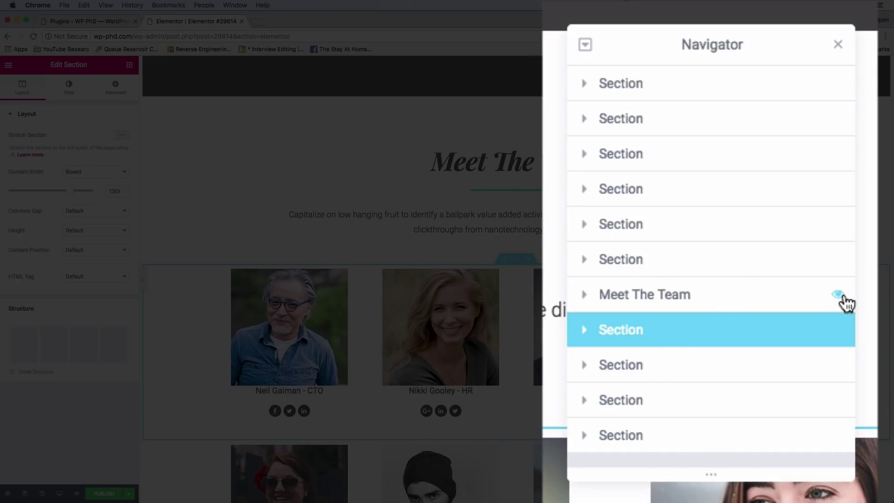
pyautogui.click(839, 297)
pyautogui.click(839, 298)
pyautogui.click(838, 297)
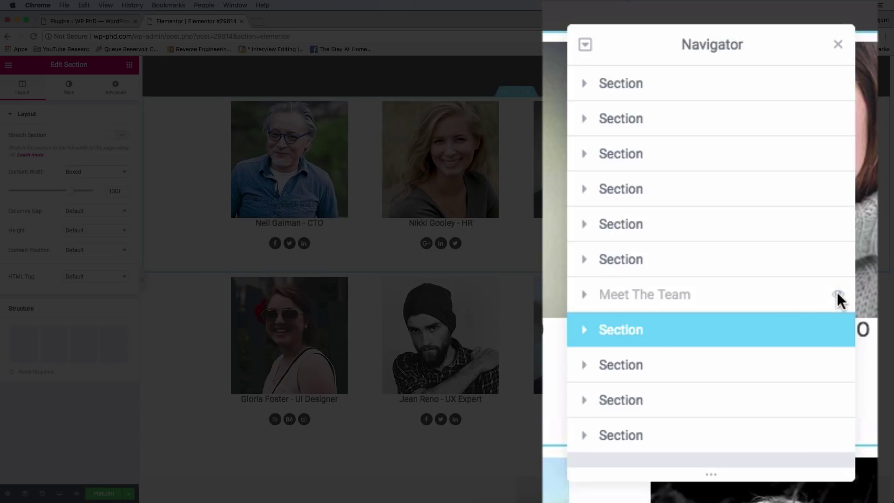
pyautogui.click(839, 296)
pyautogui.click(839, 296)
pyautogui.click(838, 296)
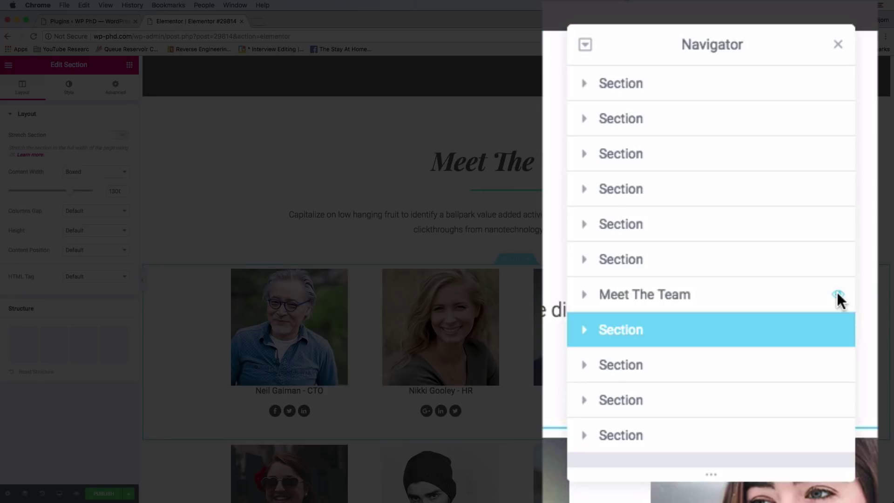
pyautogui.click(838, 296)
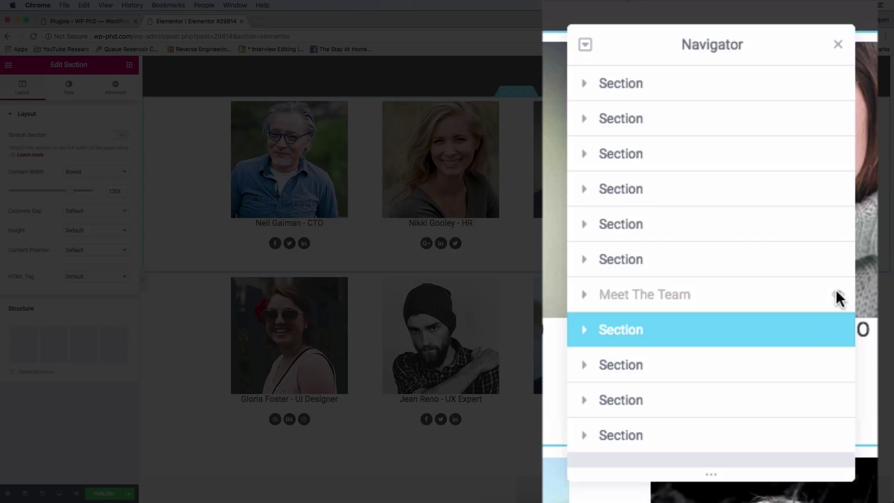
# Unhide Meet The Team, expand its column, and select its Heading, Divider and Text Editor widgets
pyautogui.click(838, 296)
pyautogui.click(583, 295)
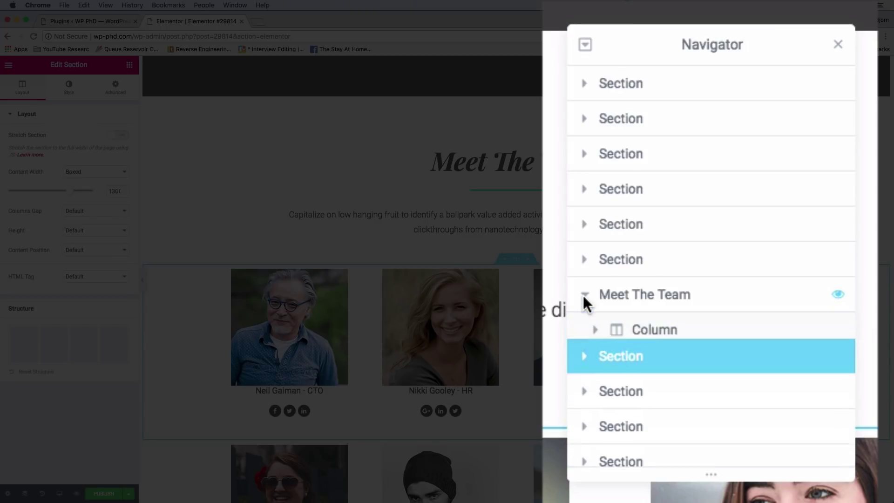
pyautogui.click(595, 329)
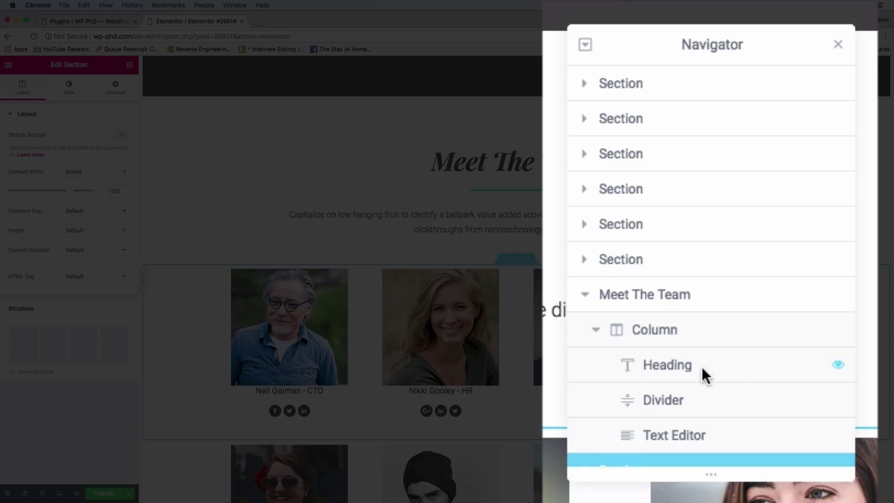
pyautogui.click(702, 367)
pyautogui.click(698, 401)
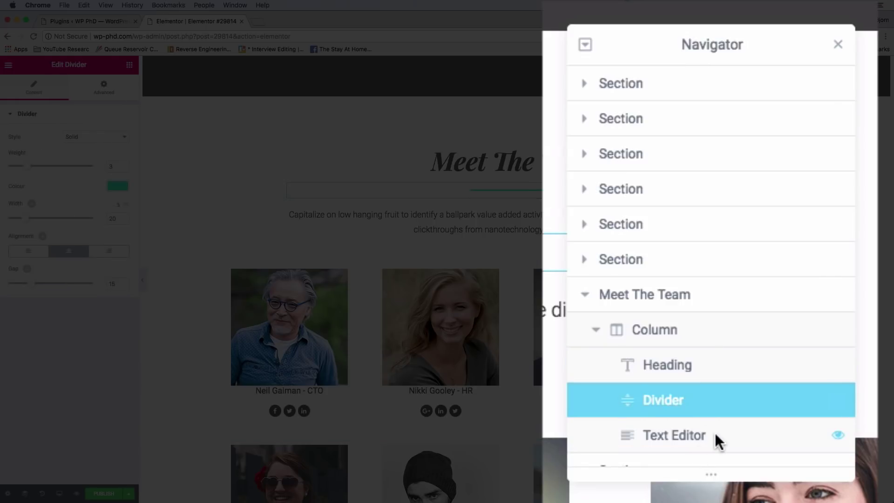
pyautogui.click(714, 433)
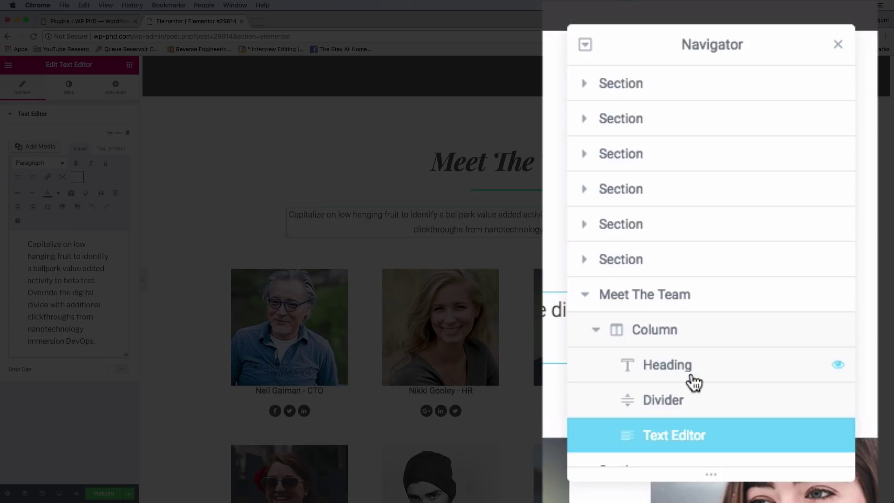
pyautogui.click(585, 295)
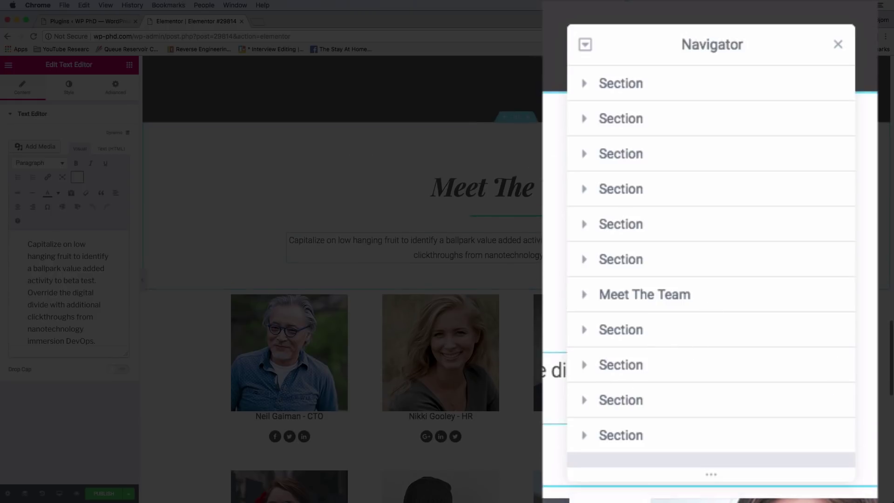
# Drag Meet The Team three sections lower, then expand and collapse all Navigator items
pyautogui.moveTo(708, 297); pyautogui.dragTo(722, 411)
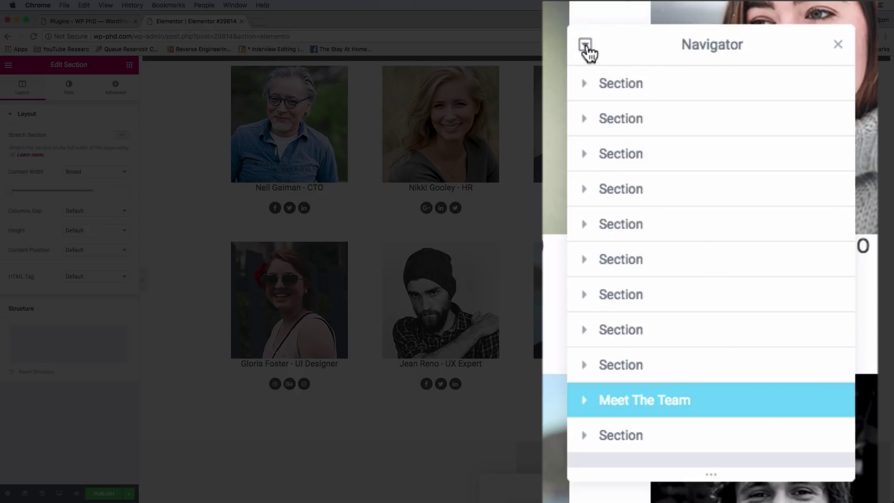
pyautogui.click(585, 45)
pyautogui.scroll(-5, 714, 239)
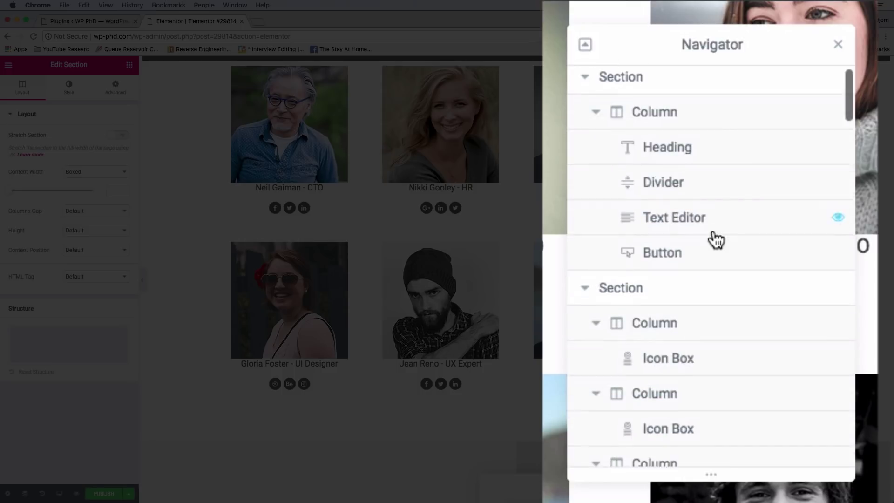
pyautogui.scroll(-7, 713, 240)
pyautogui.scroll(10, 713, 239)
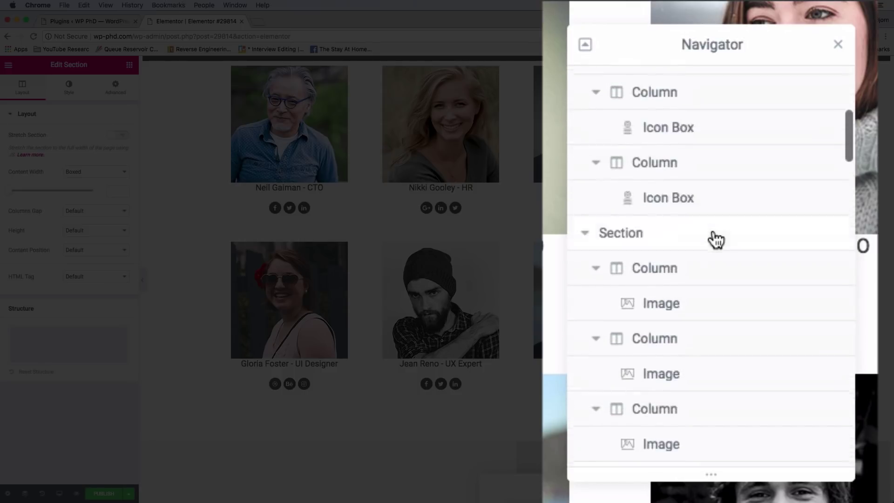
pyautogui.click(586, 46)
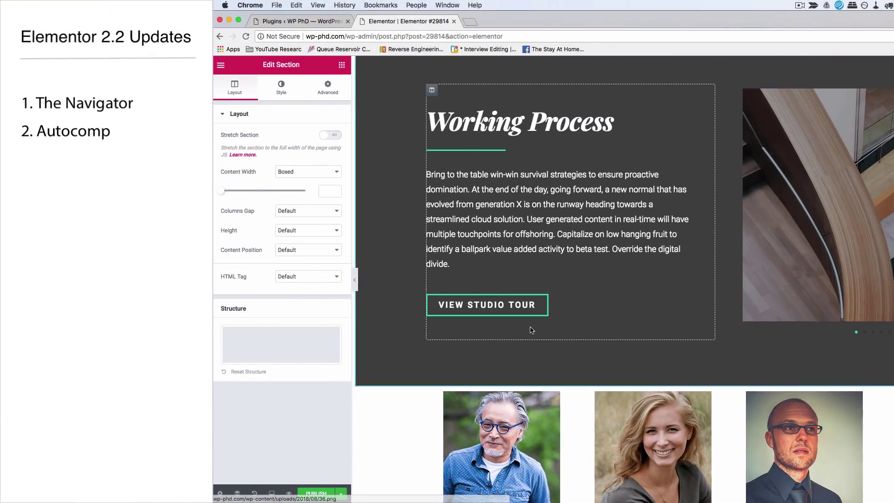
# Link the View Studio Tour button to the Testing page by searching 'test' in the link autocomplete
pyautogui.click(502, 310)
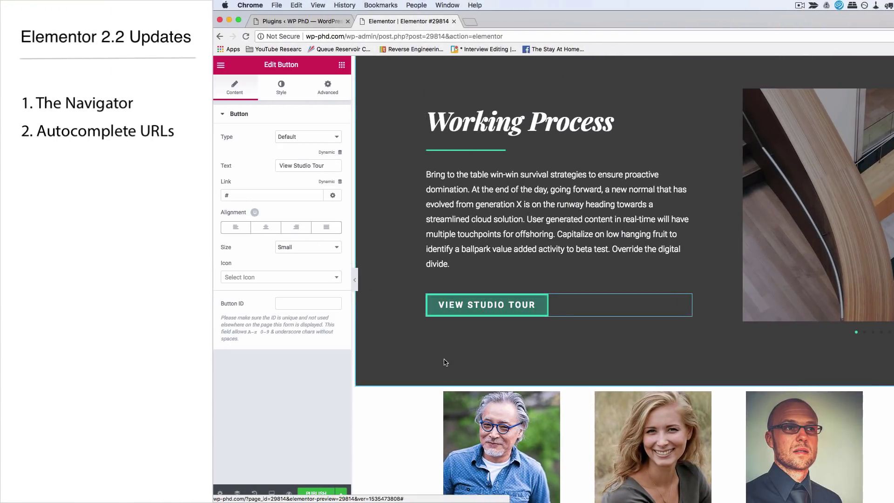
pyautogui.click(255, 193)
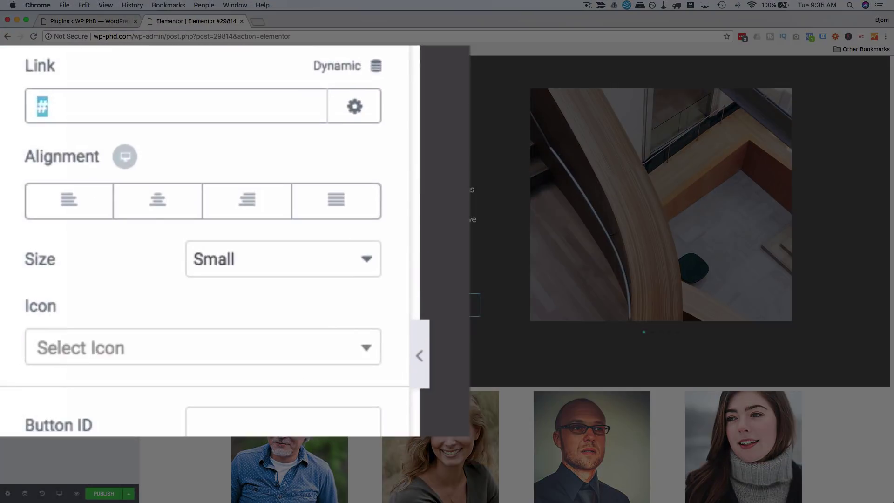
pyautogui.write('about')
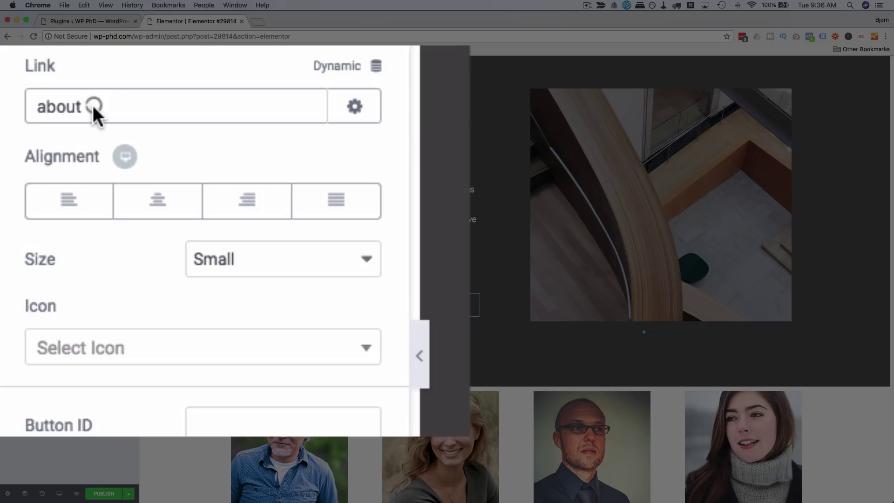
pyautogui.press('super+a')
pyautogui.write('test')
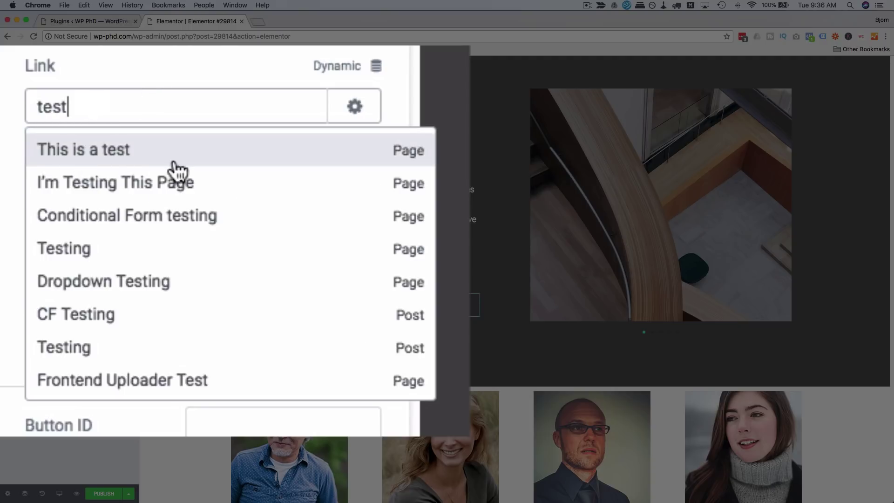
pyautogui.scroll(-5, 158, 274)
pyautogui.scroll(-3, 159, 274)
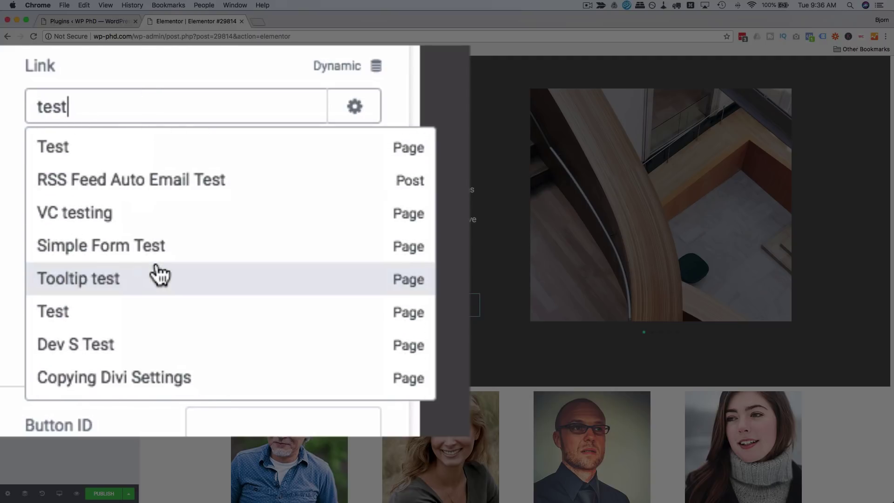
pyautogui.scroll(8, 160, 270)
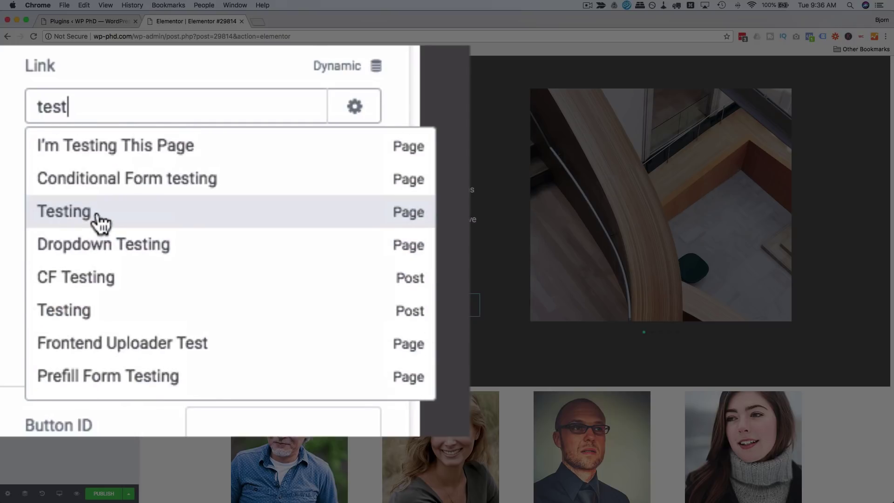
pyautogui.click(74, 218)
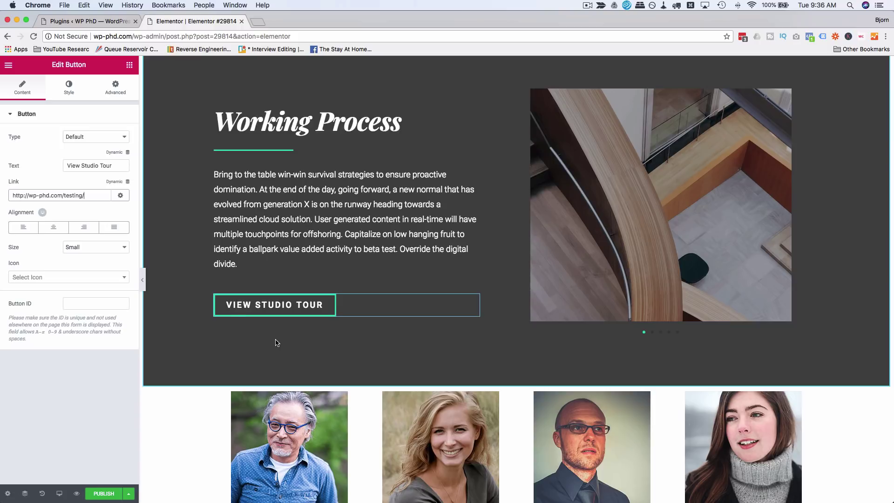
pyautogui.scroll(2, 277, 342)
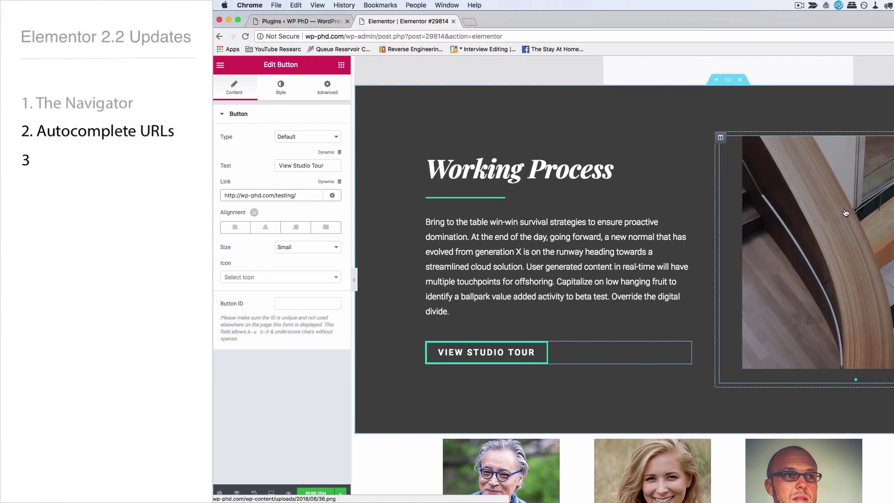
# Select the CFO's team photo and open its CSS Filters settings on the Style tab
pyautogui.click(846, 213)
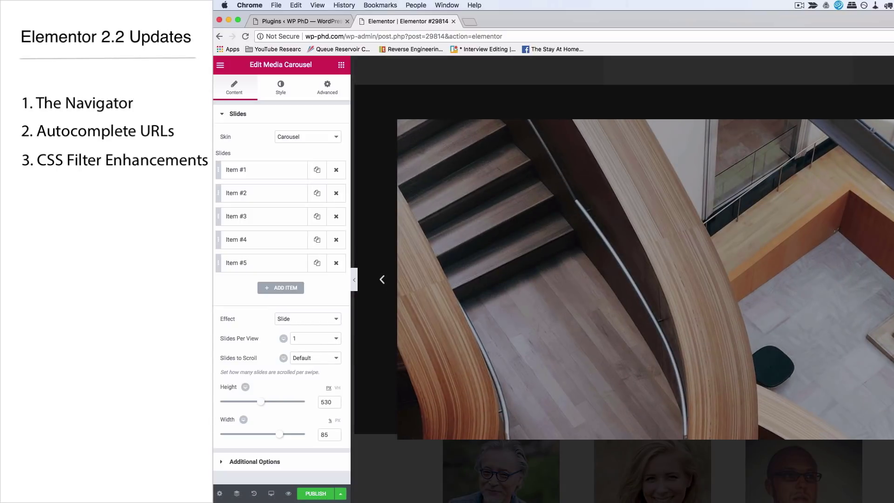
pyautogui.press('Escape')
pyautogui.scroll(-6, 795, 219)
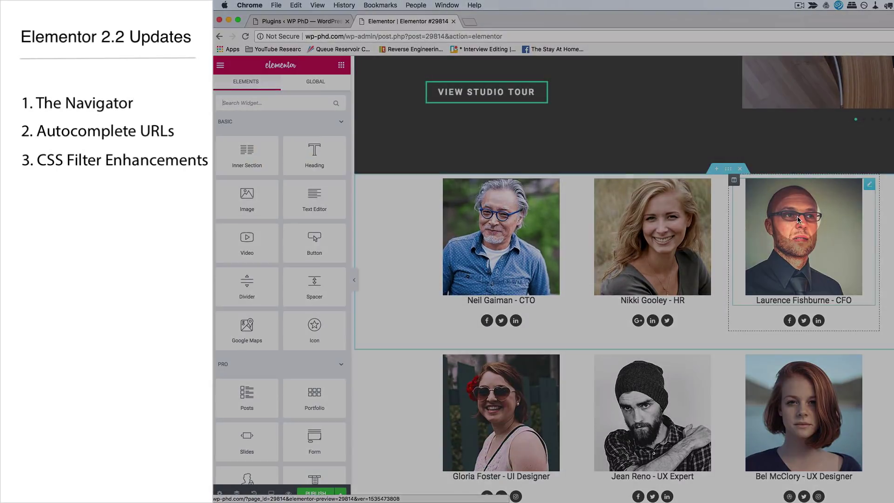
pyautogui.click(795, 220)
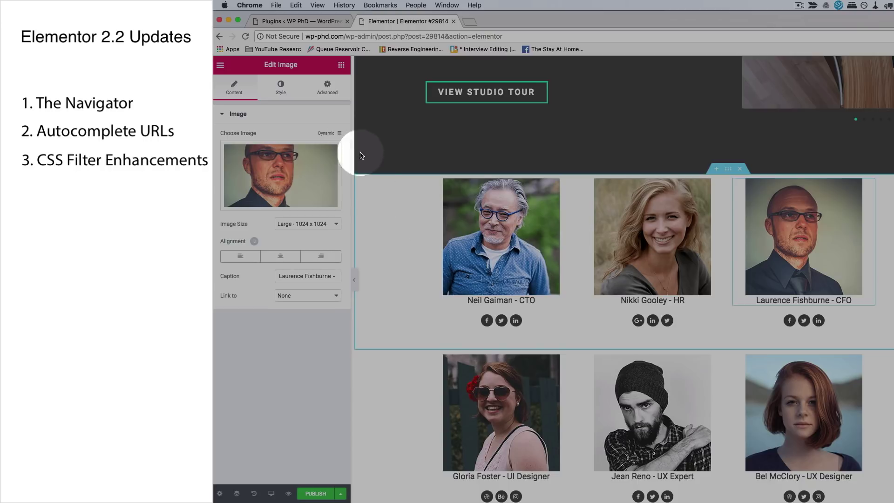
pyautogui.click(281, 88)
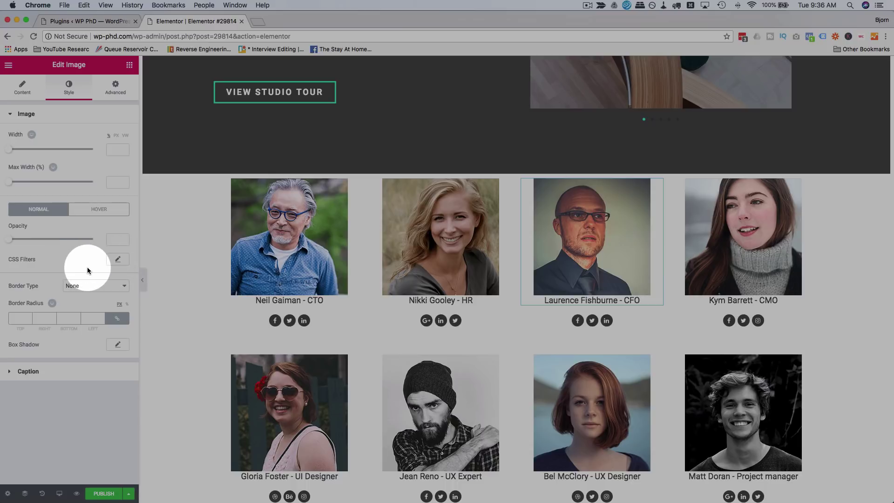
pyautogui.click(118, 260)
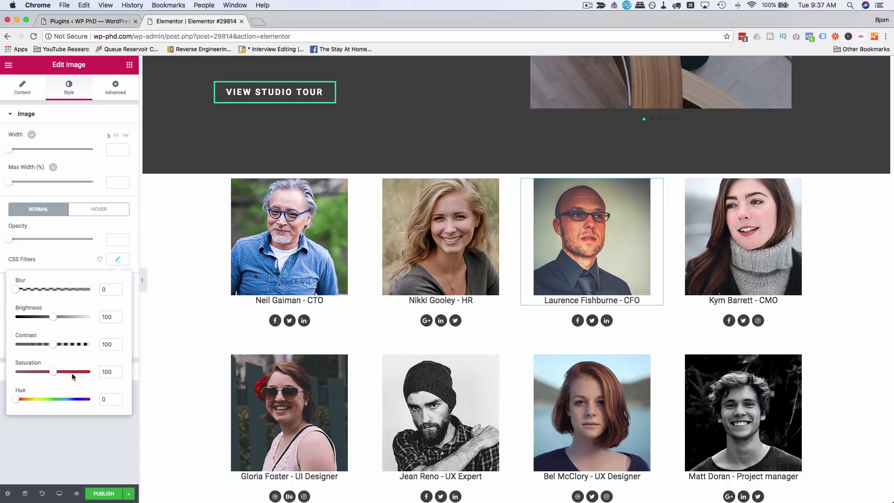
# Close CSS Filters and open the Working Process section's Advanced > Responsive options
pyautogui.click(82, 256)
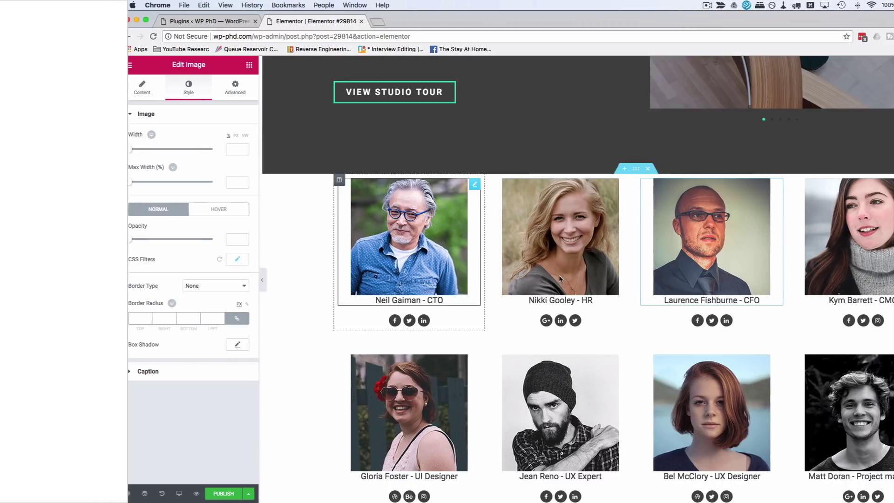
pyautogui.scroll(1, 452, 280)
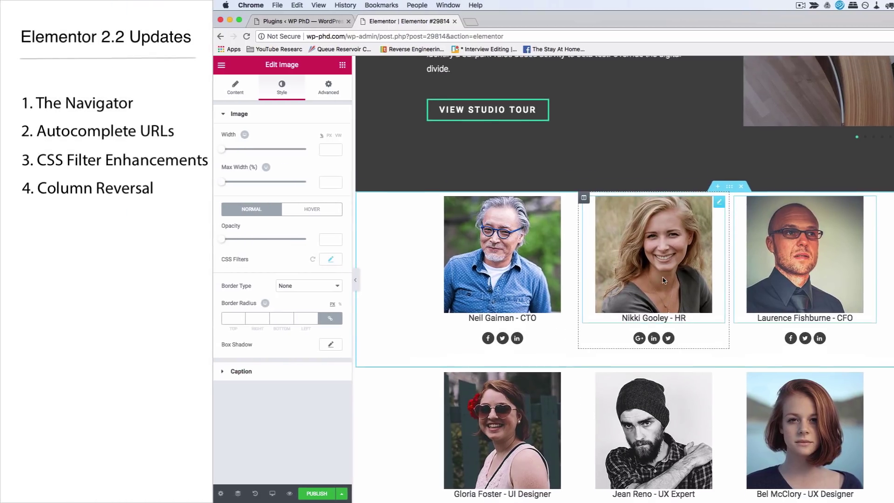
pyautogui.scroll(5, 663, 279)
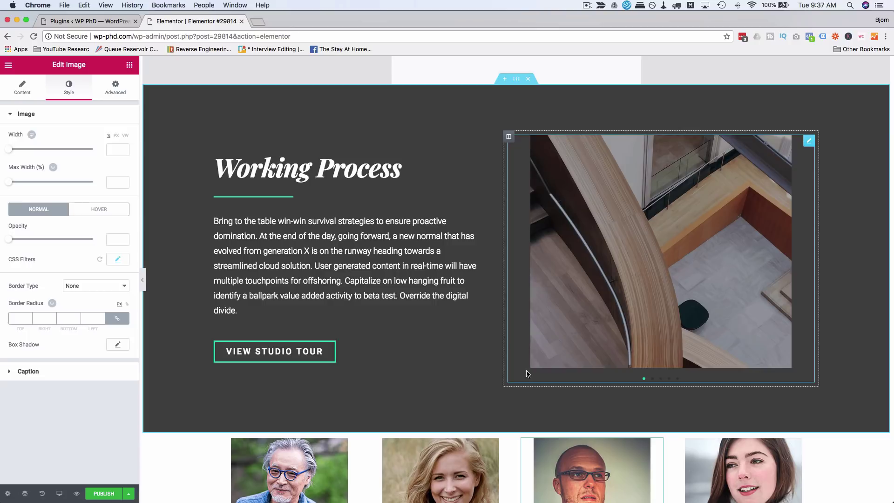
pyautogui.click(515, 79)
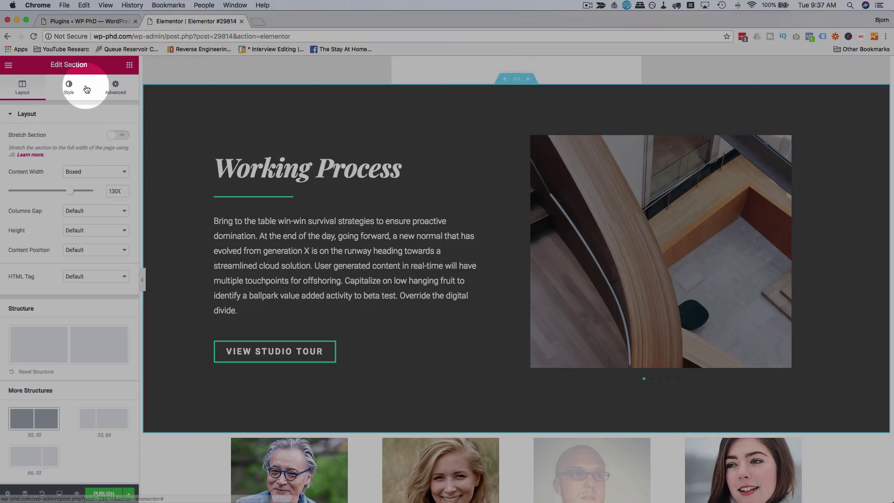
pyautogui.click(116, 91)
pyautogui.click(512, 80)
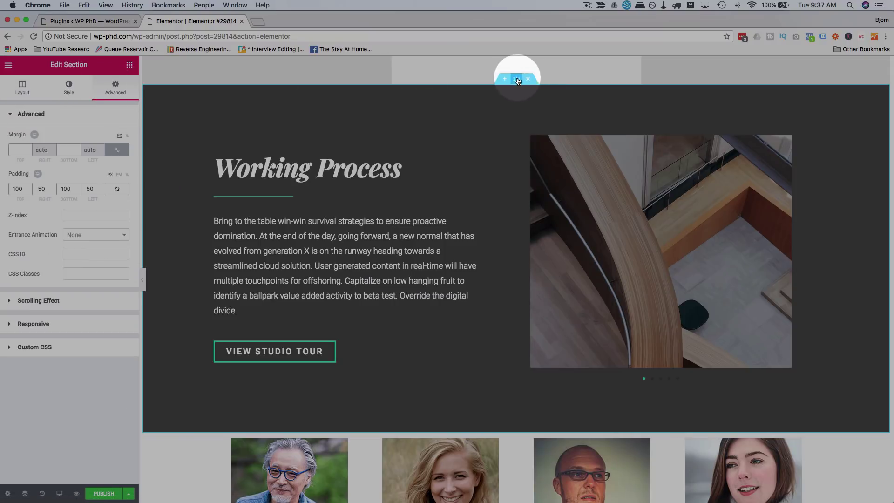
pyautogui.click(116, 95)
pyautogui.click(19, 323)
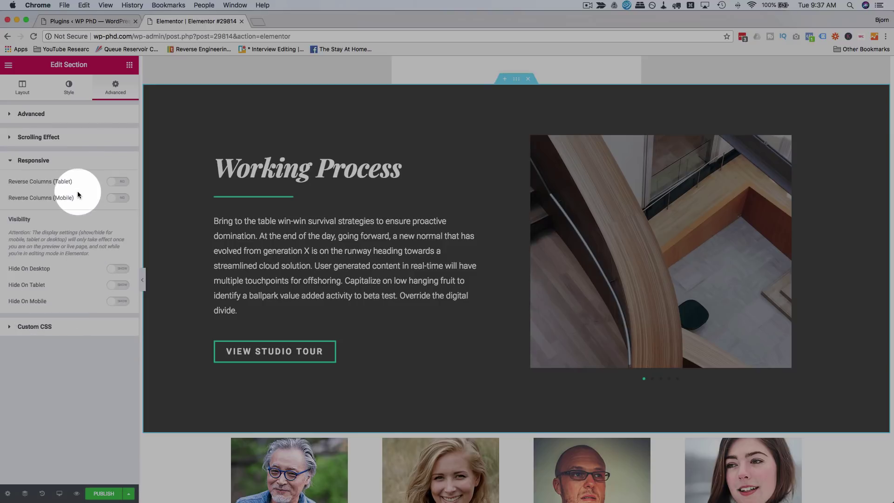
# Toggle Reverse Columns for tablet and mobile on and off, leaving both off
pyautogui.click(114, 182)
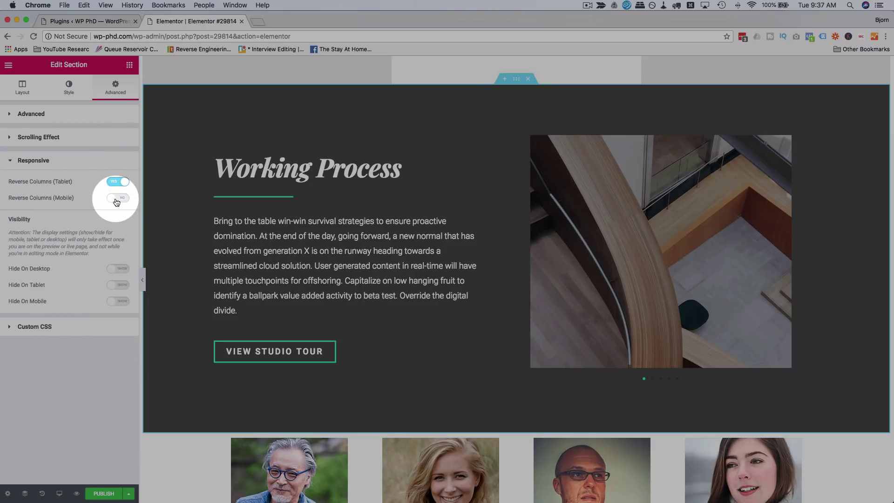
pyautogui.click(118, 198)
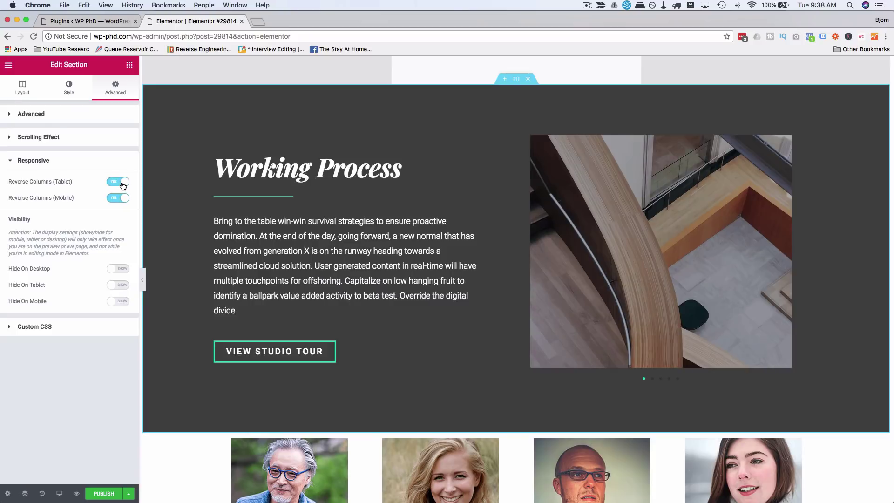
pyautogui.click(116, 181)
pyautogui.click(117, 182)
pyautogui.click(120, 197)
pyautogui.click(120, 184)
pyautogui.click(119, 200)
pyautogui.click(119, 184)
pyautogui.click(116, 201)
pyautogui.click(118, 182)
# Search the widgets for 'video' and place a Video widget above Contact Us
pyautogui.scroll(10, 499, 158)
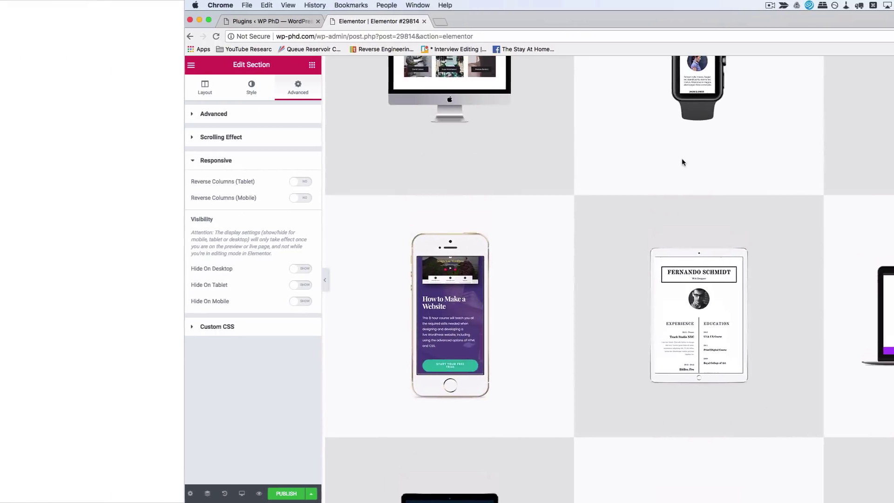
pyautogui.scroll(-15, 682, 162)
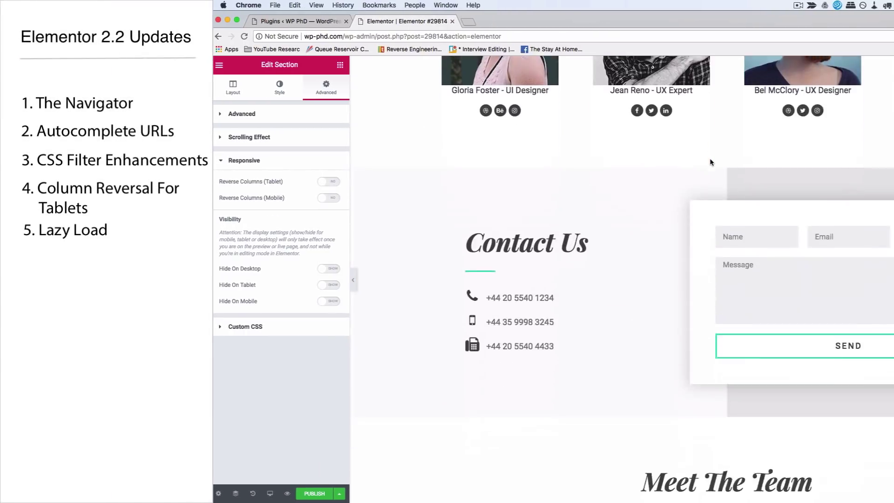
pyautogui.scroll(5, 711, 162)
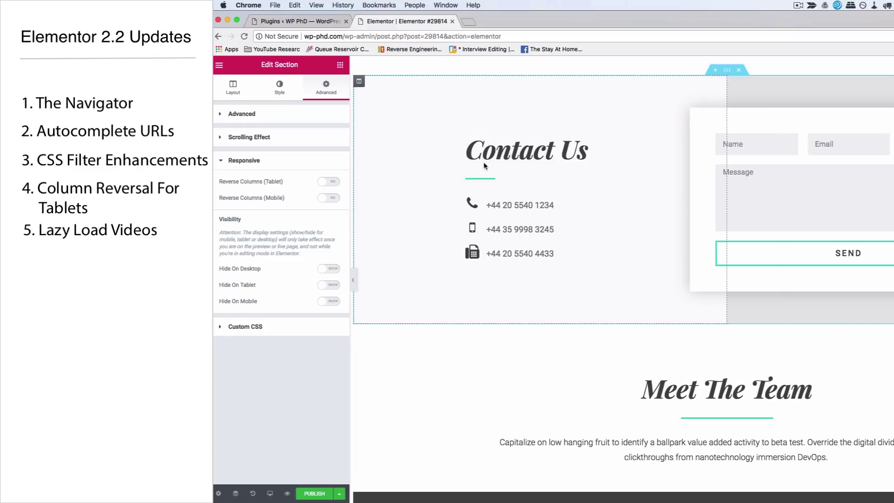
pyautogui.click(339, 65)
pyautogui.click(275, 102)
pyautogui.write('video')
pyautogui.moveTo(244, 133); pyautogui.dragTo(529, 132)
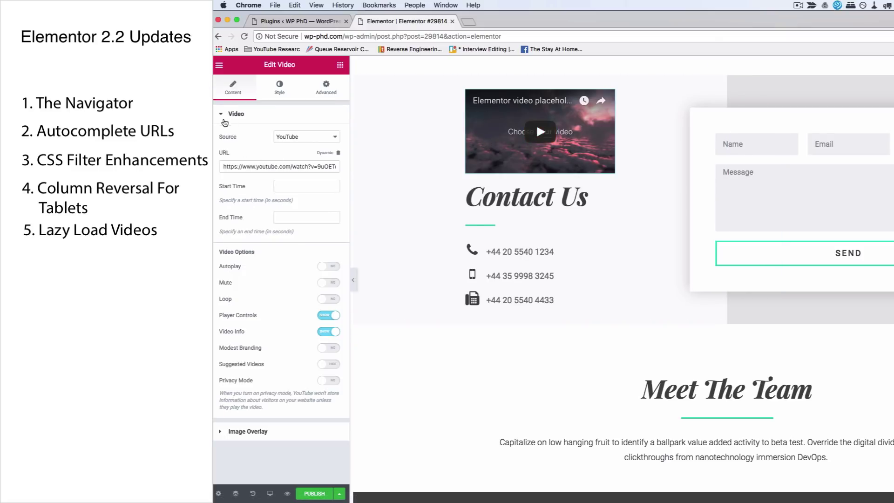
# Switch on the video's Image Overlay and Lazy Load, and begin choosing an overlay image
pyautogui.click(222, 119)
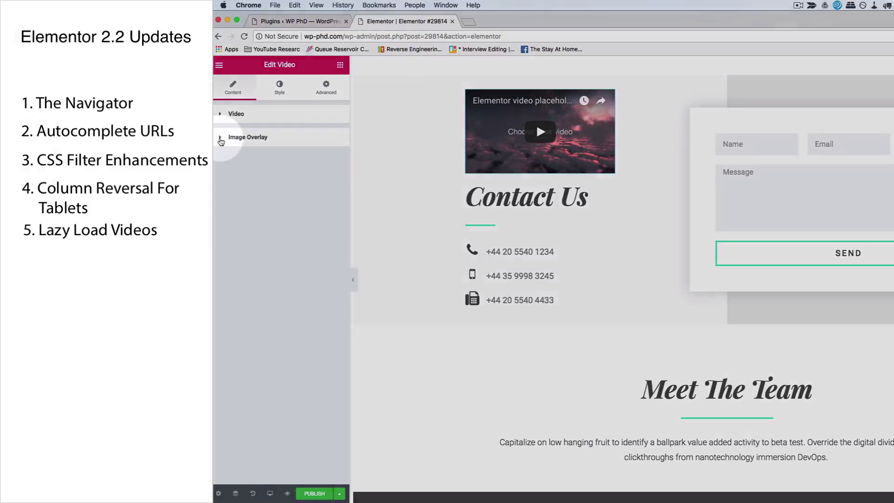
pyautogui.click(230, 137)
pyautogui.click(113, 161)
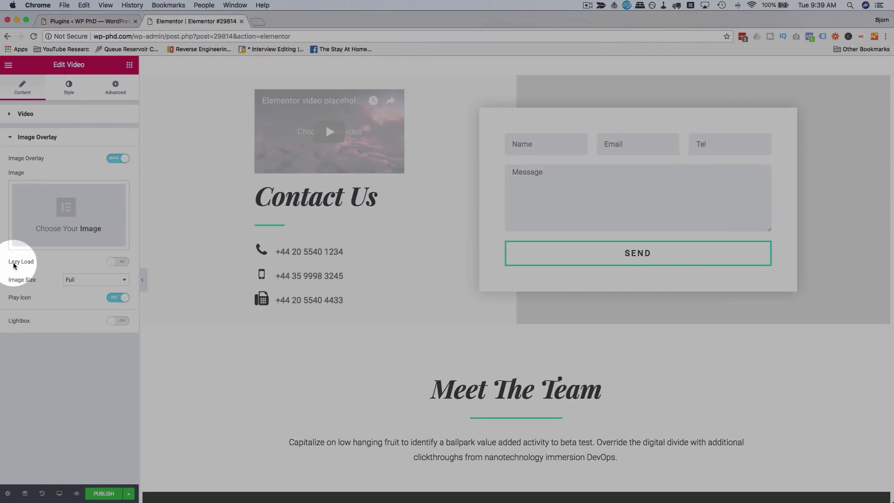
pyautogui.click(117, 263)
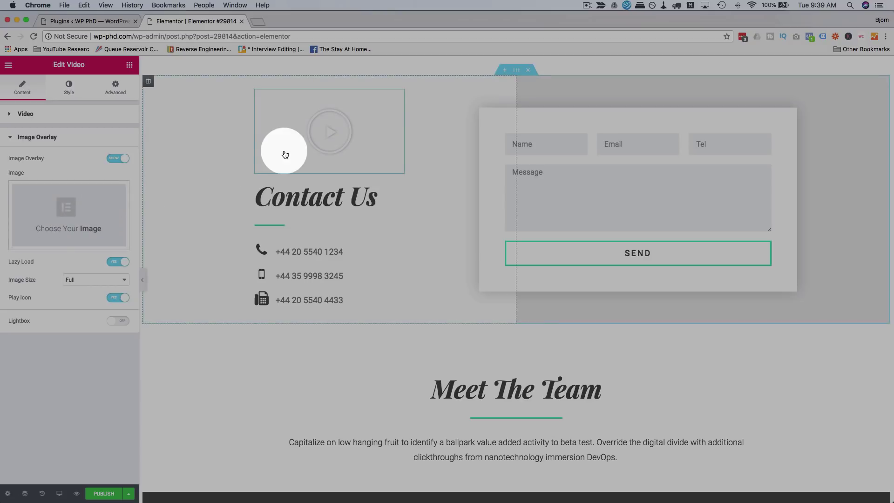
pyautogui.click(49, 219)
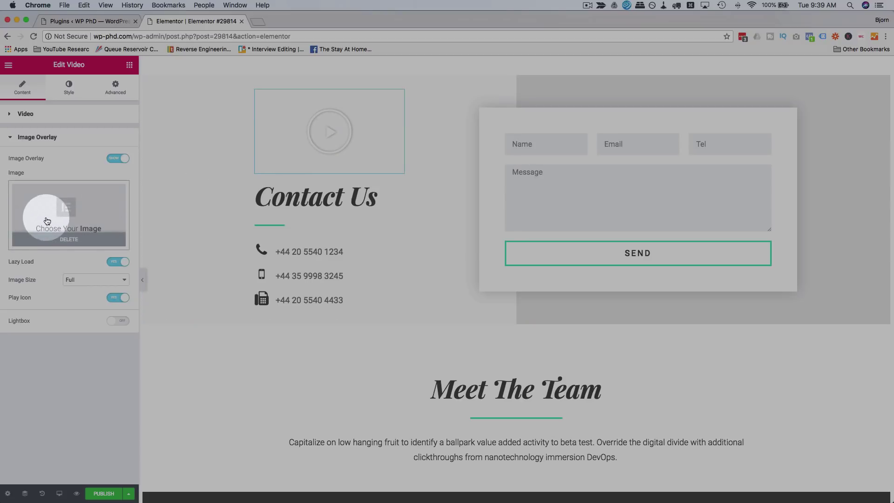
# Insert the red-haired woman photo as the video's overlay image, then play the video inline
pyautogui.click(50, 219)
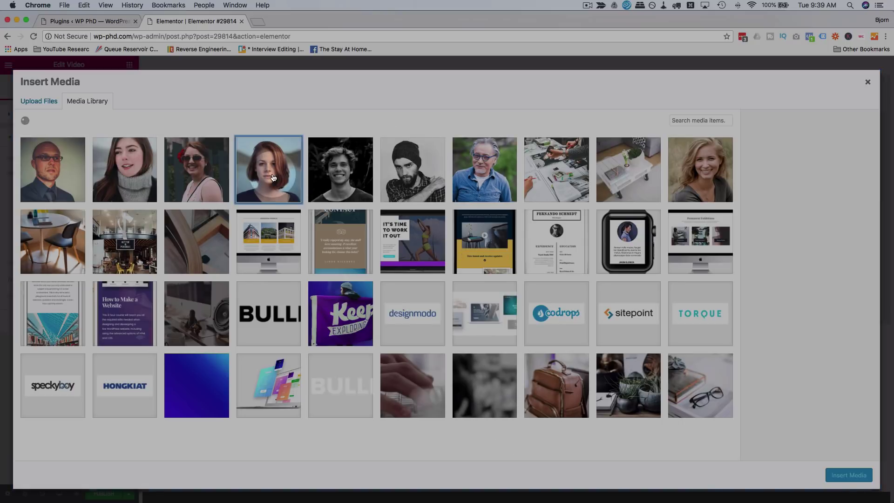
pyautogui.click(273, 177)
pyautogui.click(846, 475)
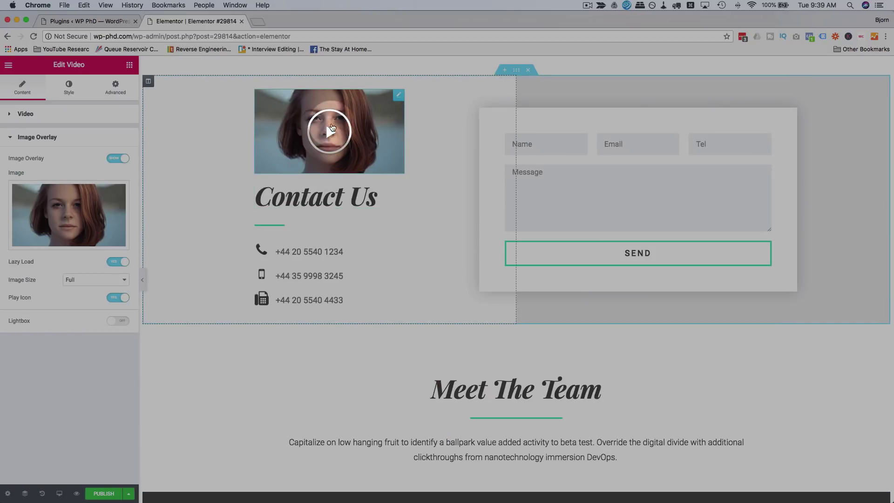
pyautogui.click(210, 173)
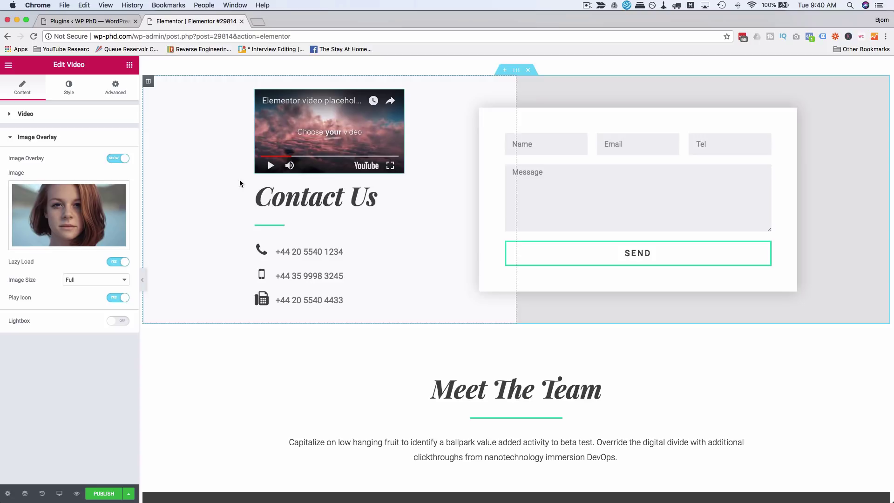
# Drag an Inner Section from the Elements panel above the Working Process image
pyautogui.scroll(7, 215, 196)
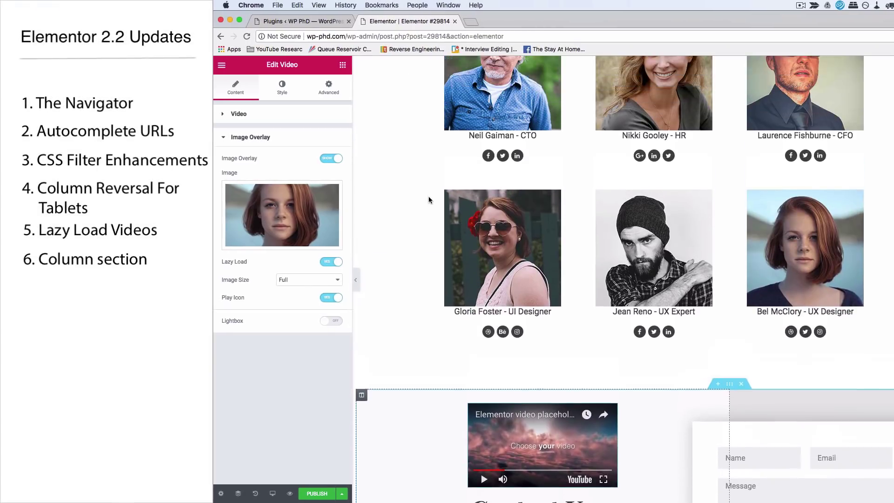
pyautogui.scroll(10, 428, 199)
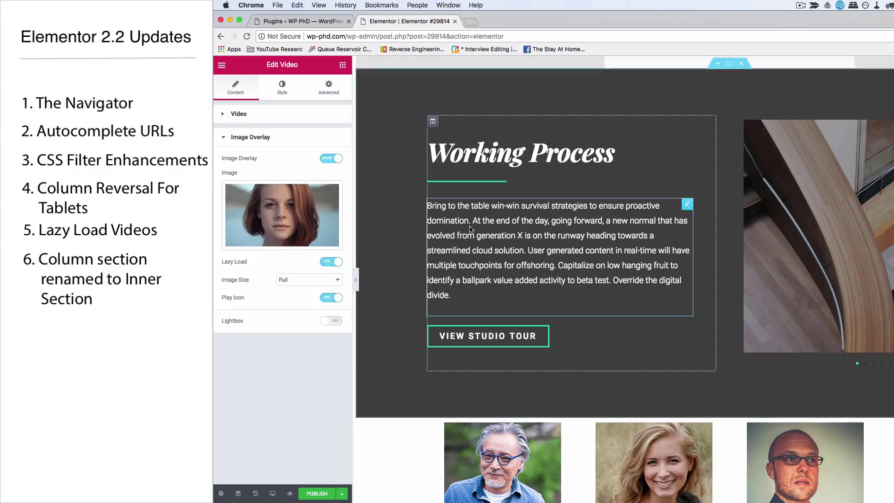
pyautogui.click(447, 224)
pyautogui.click(342, 65)
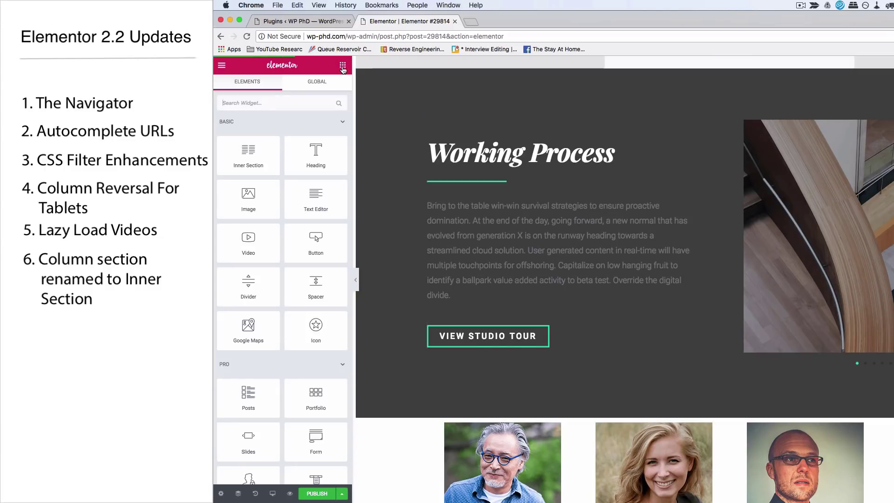
pyautogui.scroll(1, 405, 180)
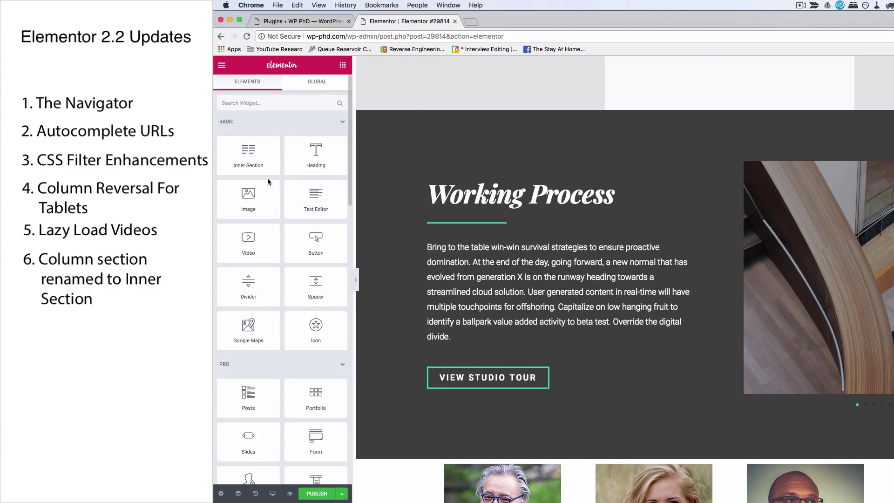
pyautogui.moveTo(247, 154); pyautogui.dragTo(867, 184)
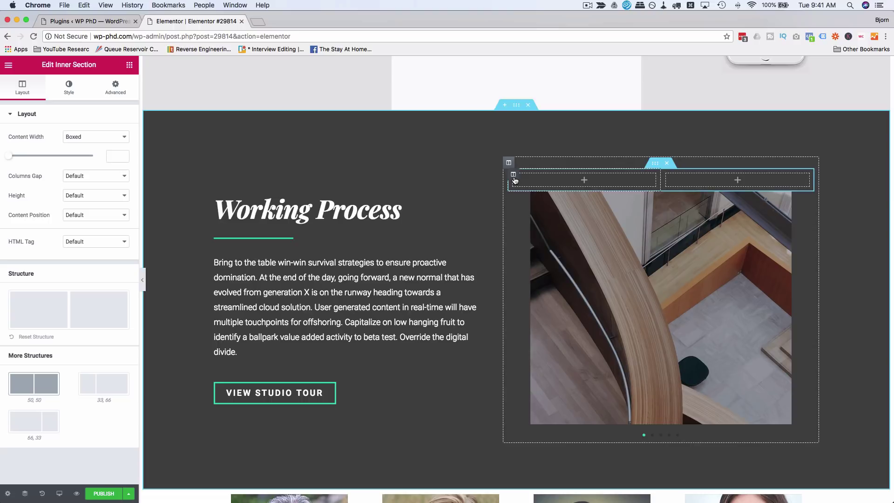
# Duplicate the inner section's column and add an empty new column beside the Working Process text
pyautogui.rightClick(514, 179)
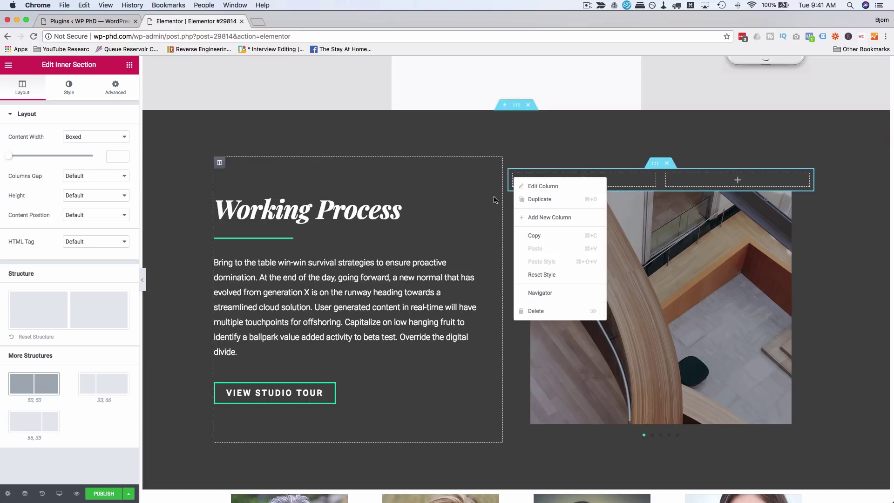
pyautogui.click(549, 218)
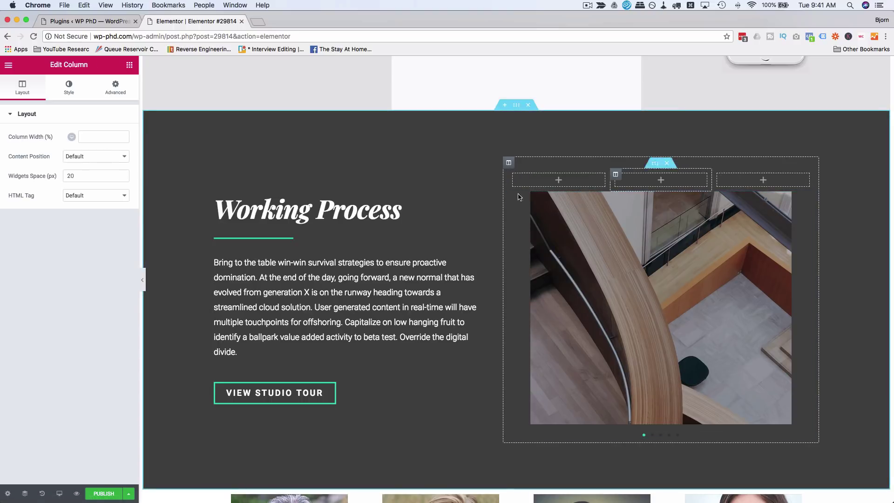
pyautogui.rightClick(219, 165)
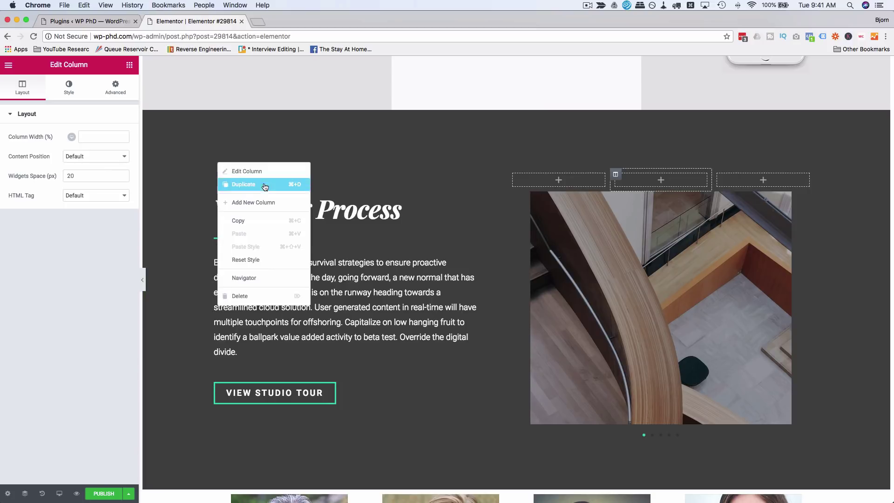
pyautogui.click(259, 202)
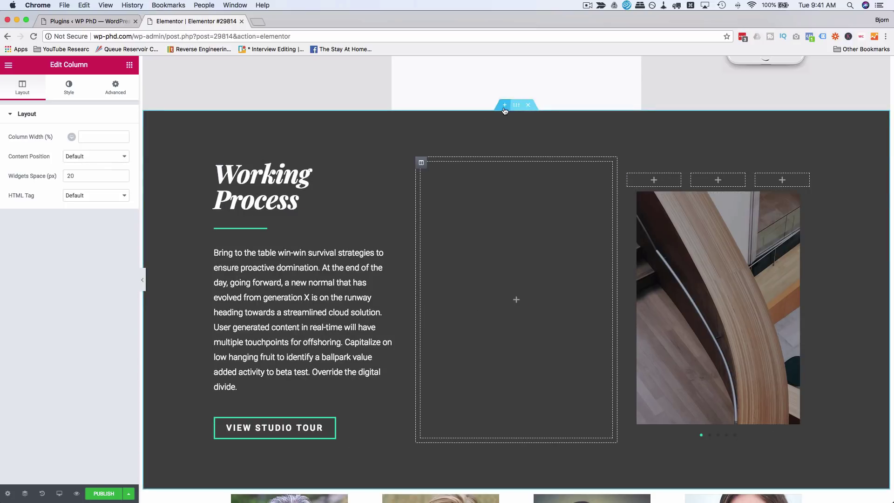
pyautogui.rightClick(172, 129)
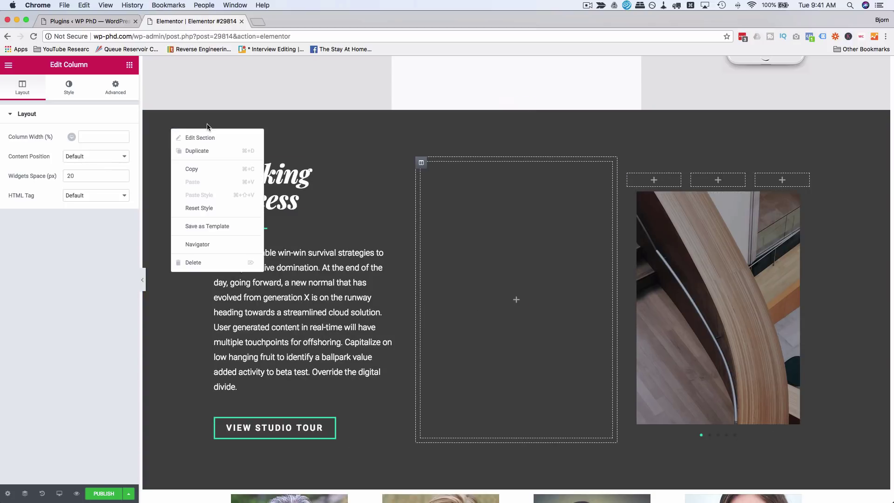
pyautogui.click(439, 129)
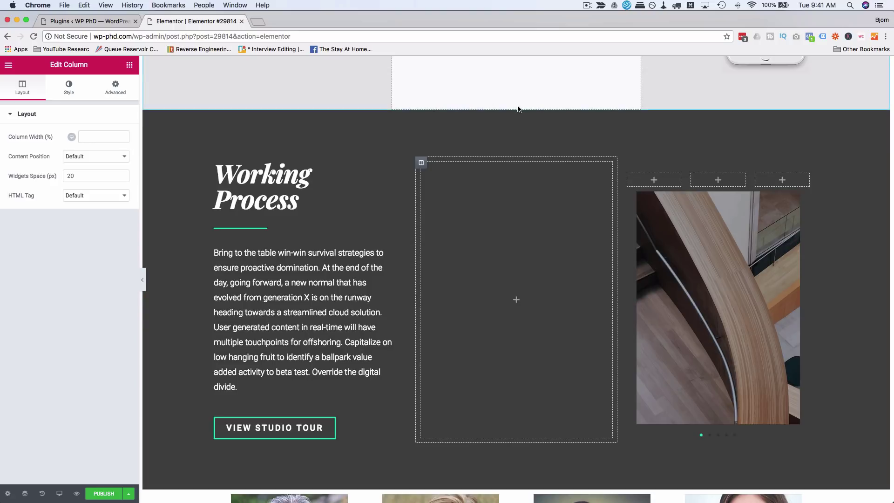
pyautogui.rightClick(516, 103)
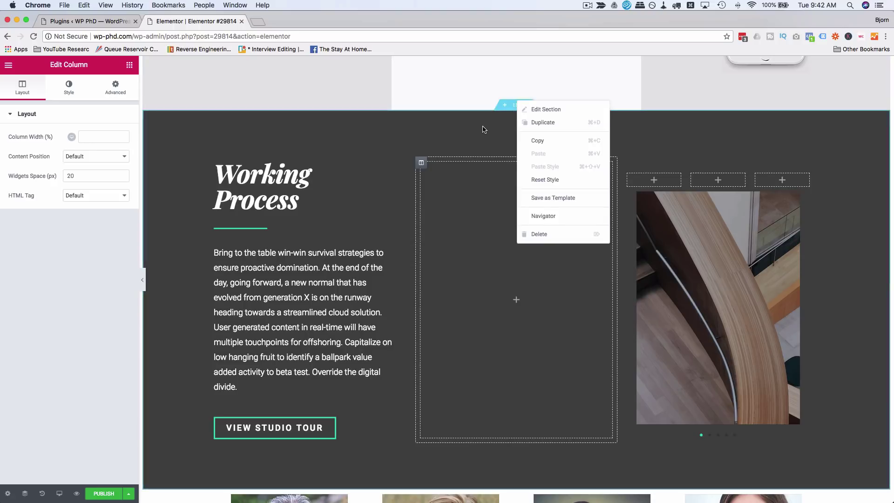
pyautogui.click(461, 236)
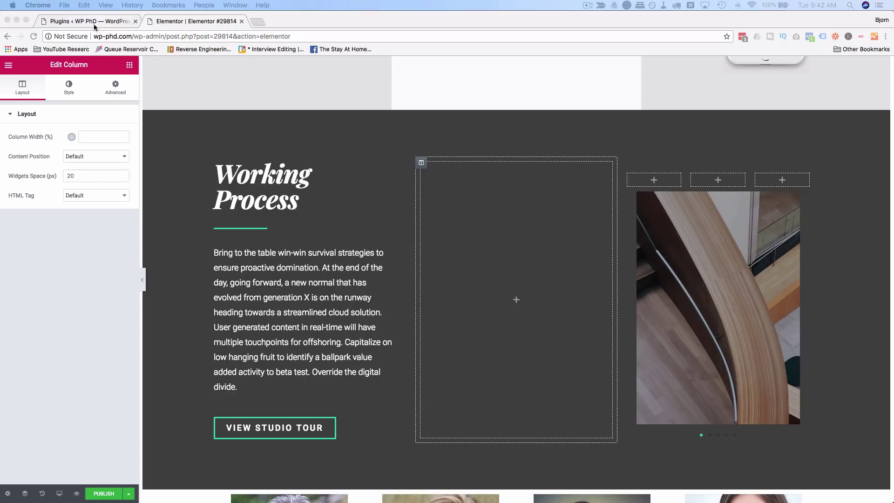
pyautogui.click(309, 149)
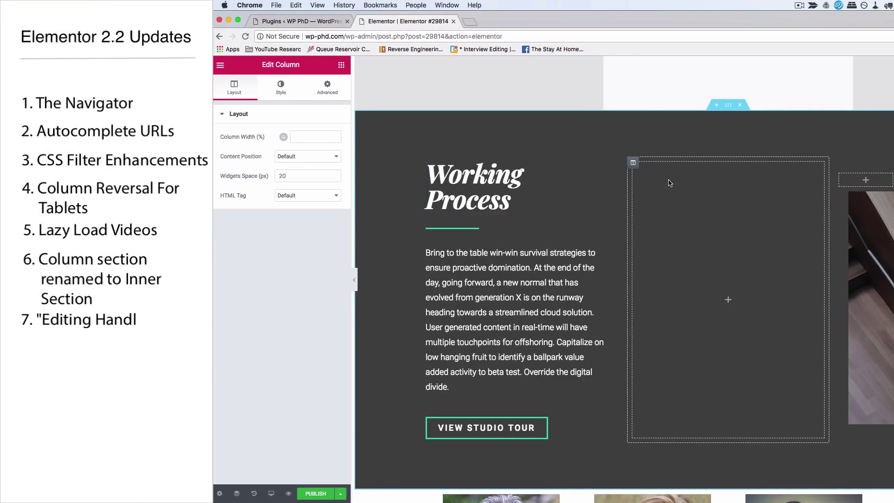
pyautogui.rightClick(693, 167)
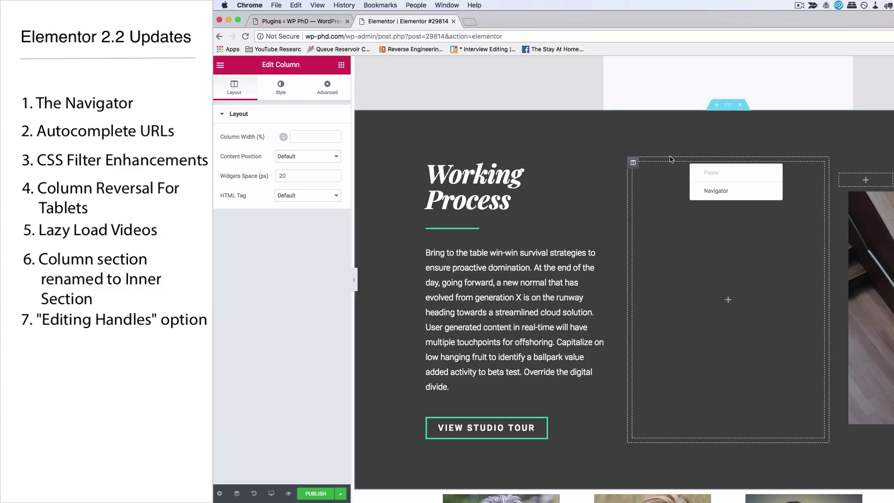
pyautogui.click(671, 159)
pyautogui.rightClick(681, 160)
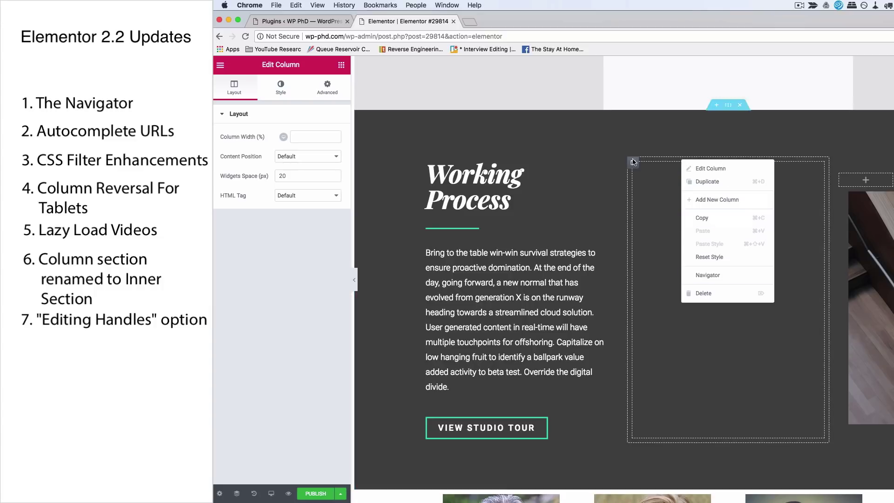
pyautogui.click(613, 172)
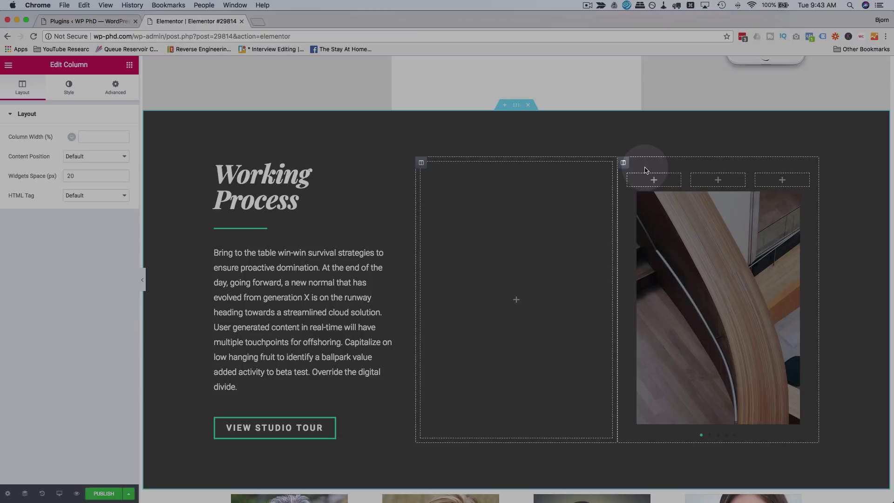
# Go from the WordPress Plugins page to Elementor's Settings page
pyautogui.click(105, 27)
pyautogui.scroll(-5, 28, 359)
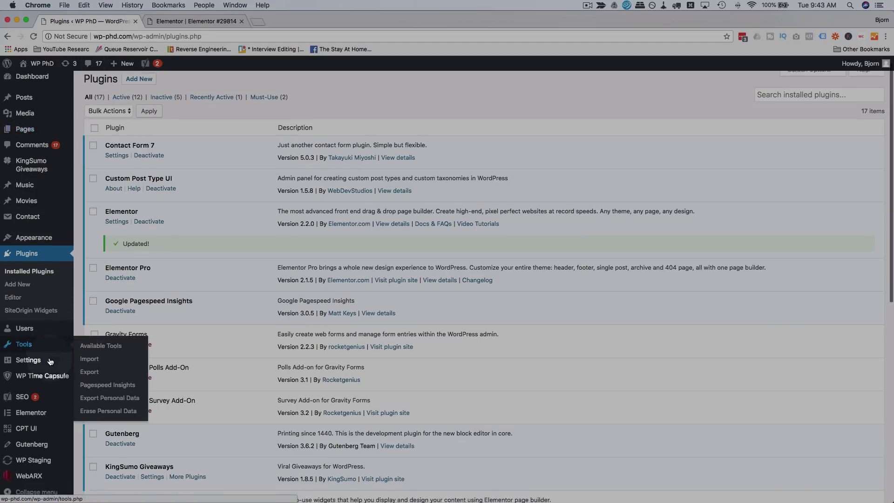
pyautogui.moveTo(44, 415)
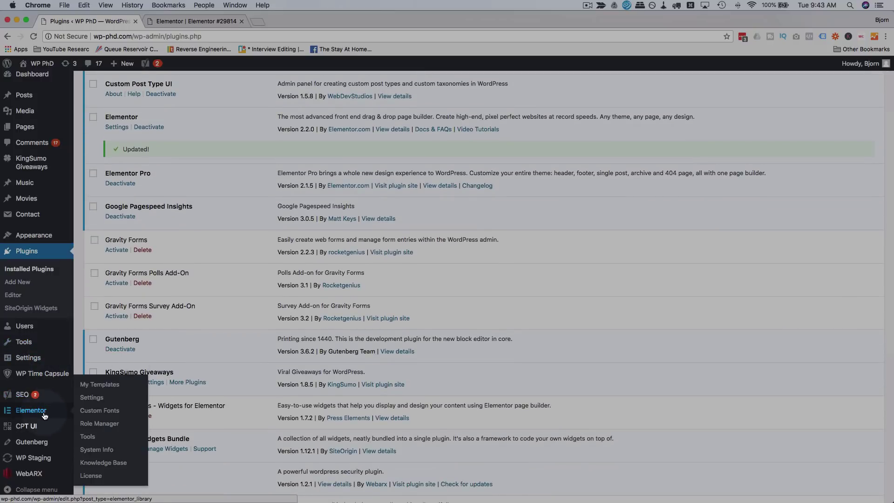
pyautogui.click(88, 395)
# Set Editing Handles to Show on the Advanced tab, save, and reload the page editor
pyautogui.click(230, 112)
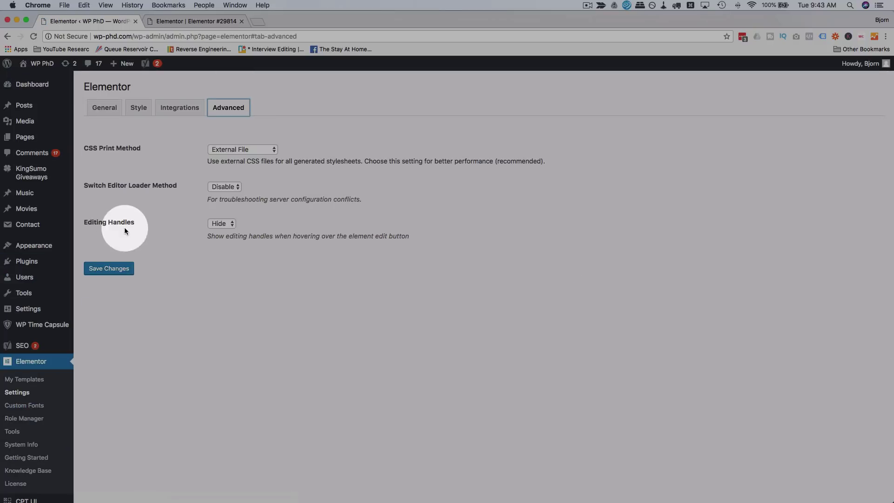
pyautogui.click(221, 223)
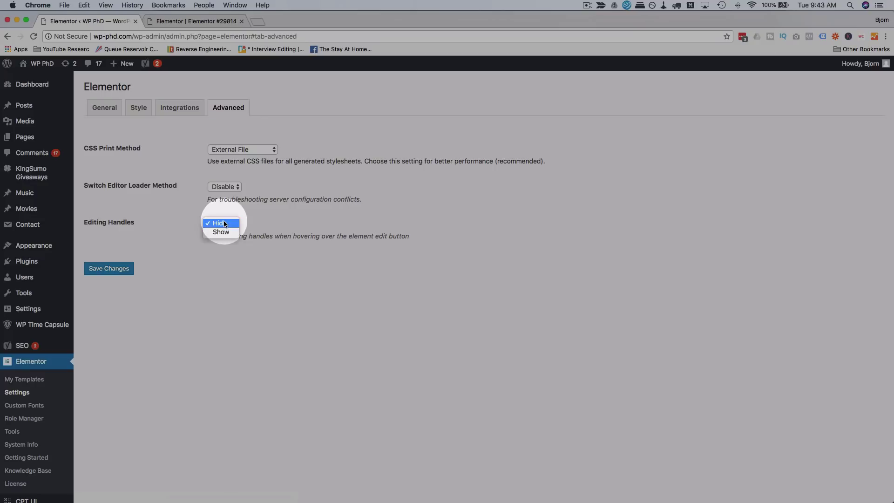
pyautogui.click(225, 231)
pyautogui.click(122, 257)
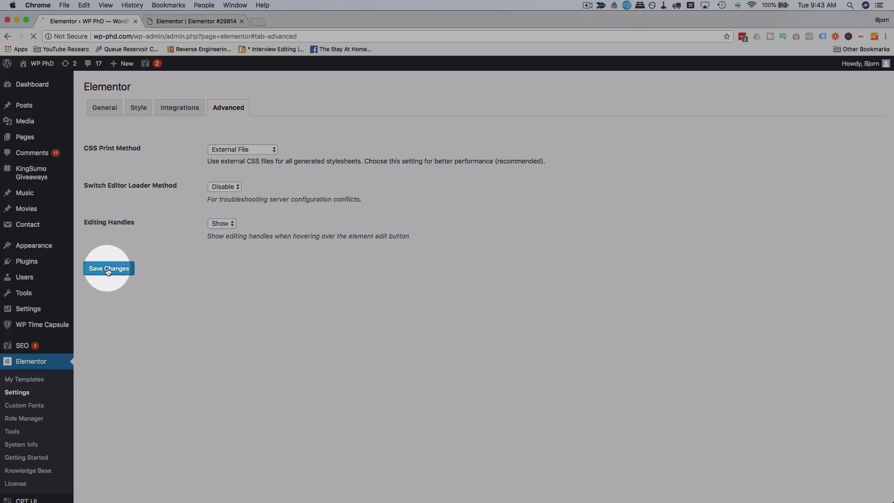
pyautogui.click(183, 21)
pyautogui.click(33, 36)
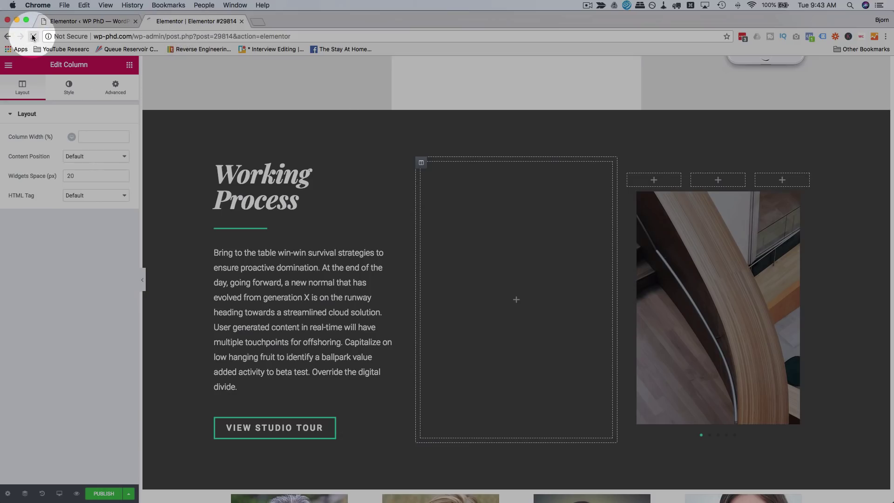
# Confirm the editor reload, edit the Welcome To Dynamic Studio heading widget, then return to Elementor settings
pyautogui.press('Return')
pyautogui.moveTo(477, 140)
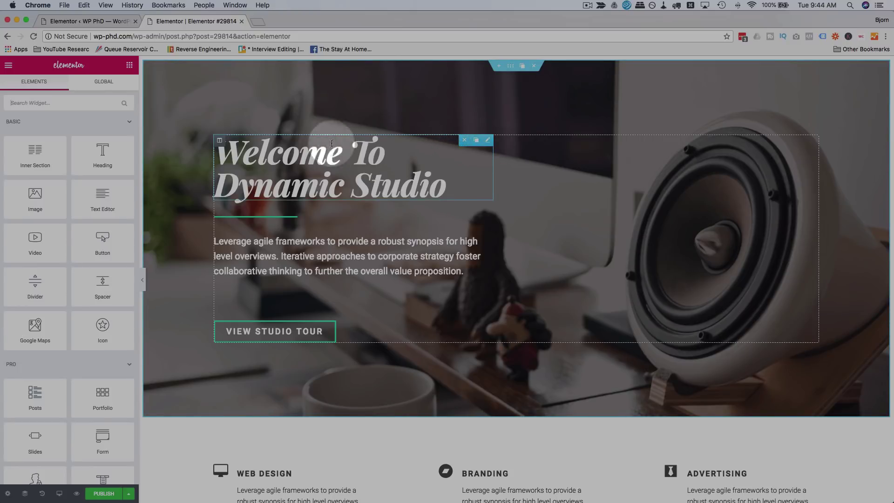
pyautogui.moveTo(221, 146)
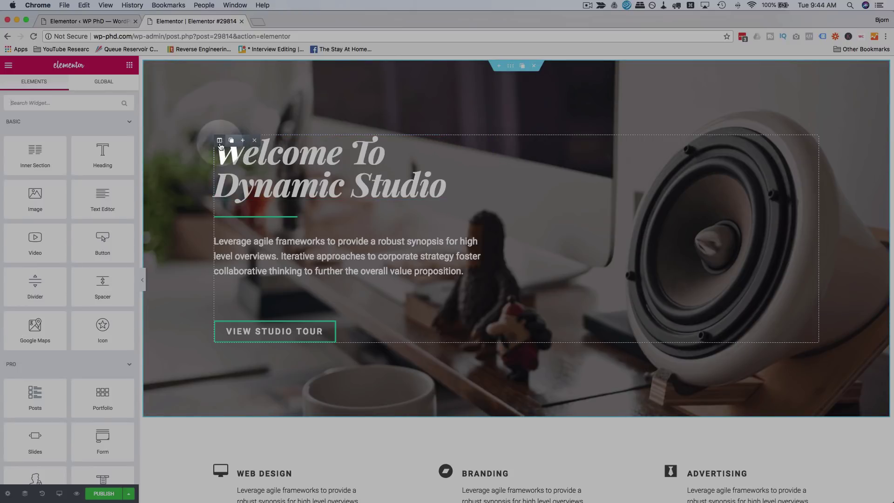
pyautogui.moveTo(262, 143)
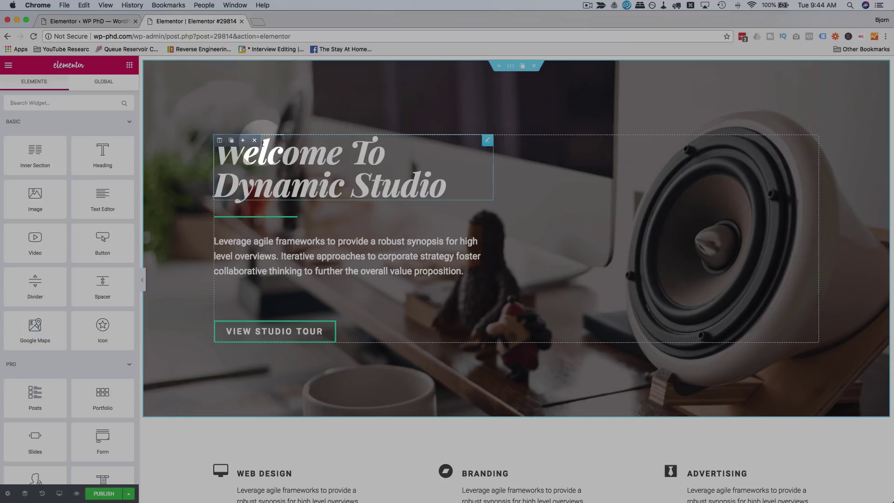
pyautogui.rightClick(413, 160)
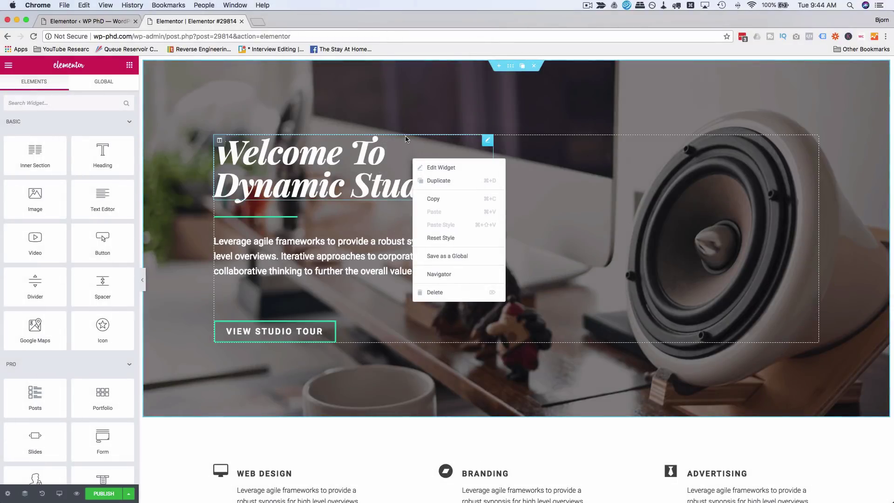
pyautogui.click(488, 145)
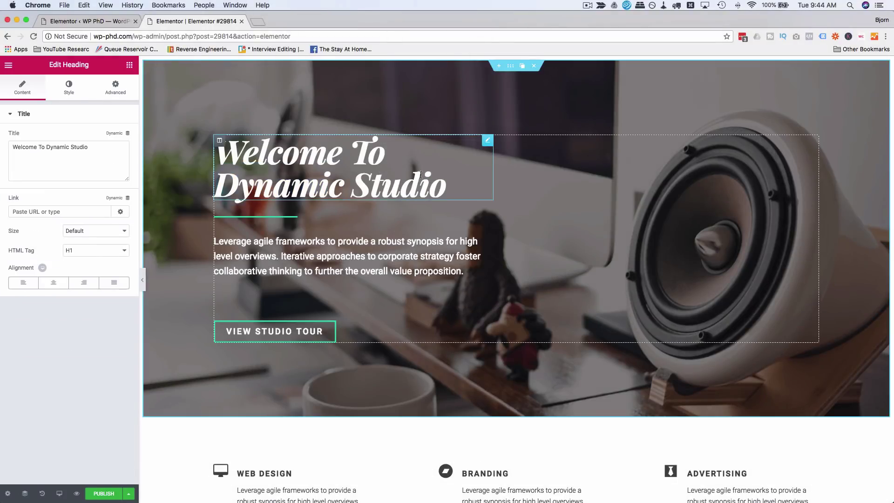
pyautogui.click(64, 22)
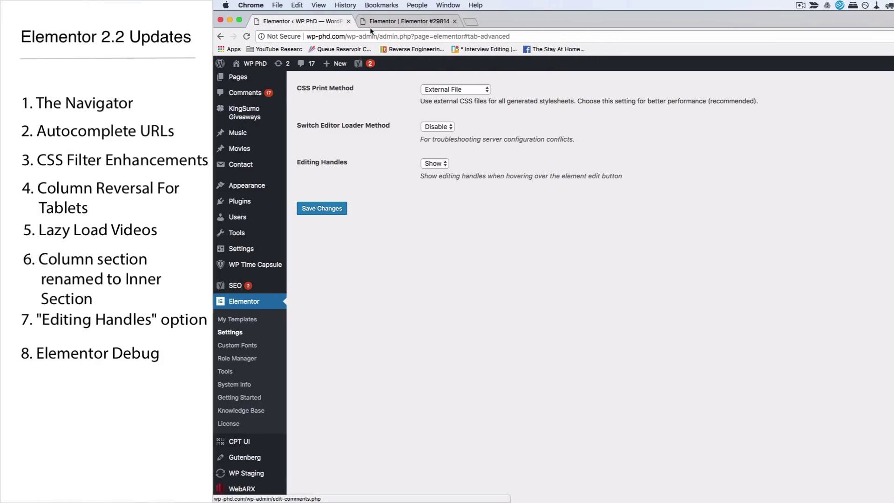
# Open a front-end preview of the page, then return to the Elementor settings page
pyautogui.click(405, 21)
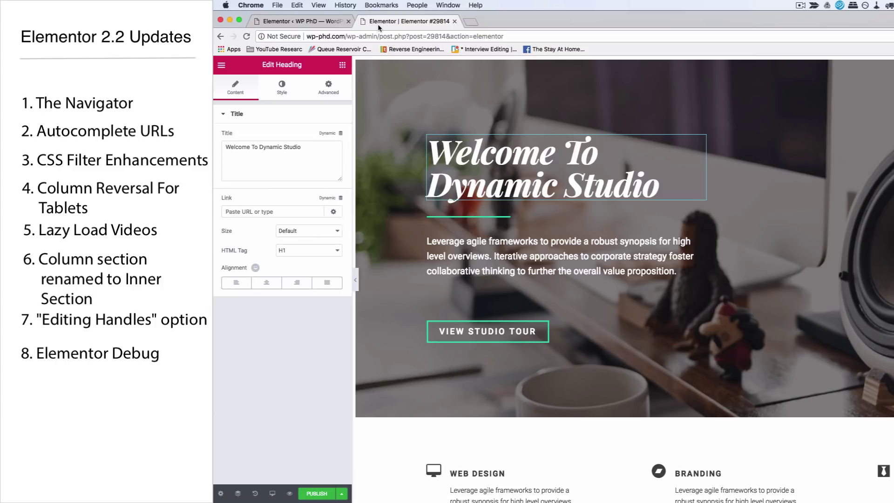
pyautogui.click(289, 493)
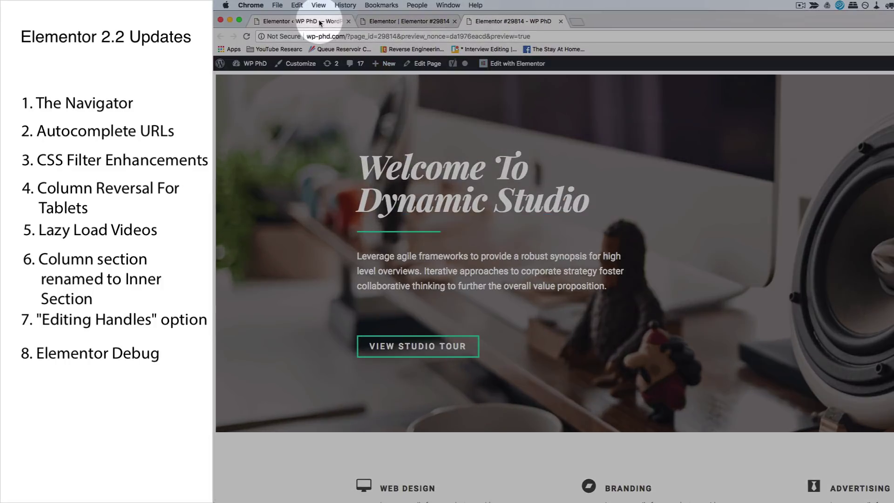
pyautogui.click(302, 21)
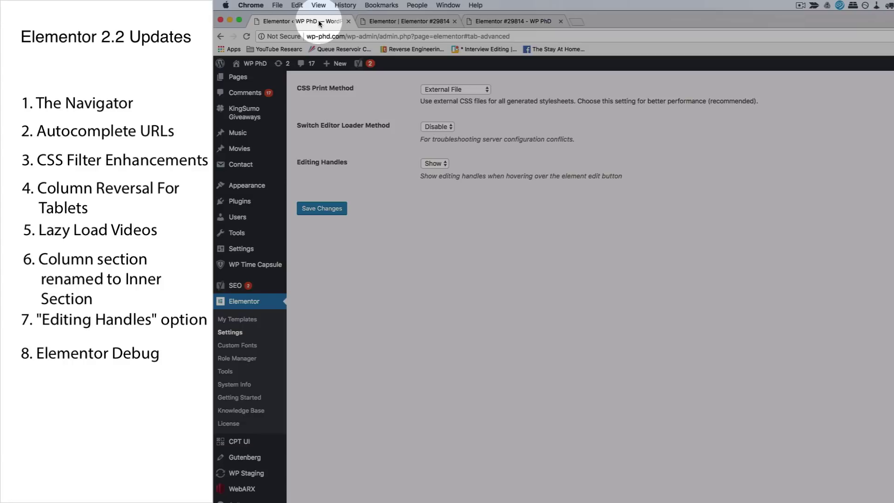
pyautogui.scroll(-2, 230, 361)
# Set Debug Bar to Enable under Elementor Tools, save, and reload the page preview
pyautogui.click(203, 361)
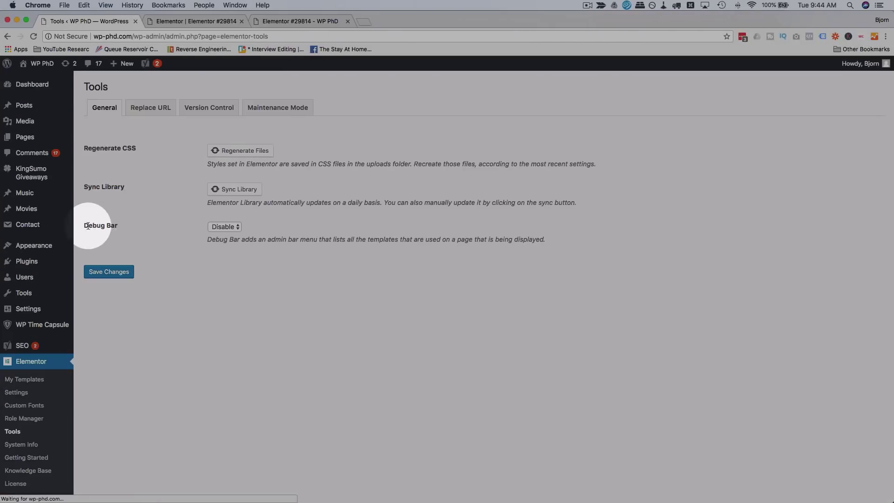
pyautogui.click(228, 227)
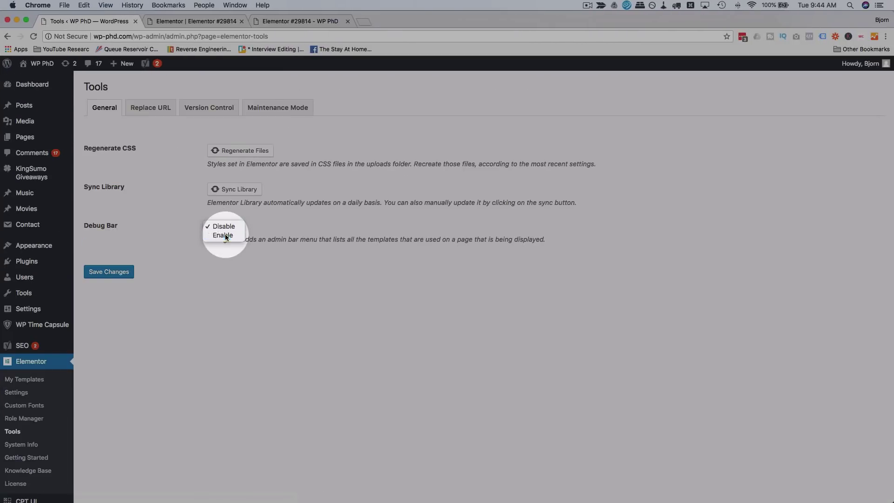
pyautogui.click(225, 234)
pyautogui.click(120, 272)
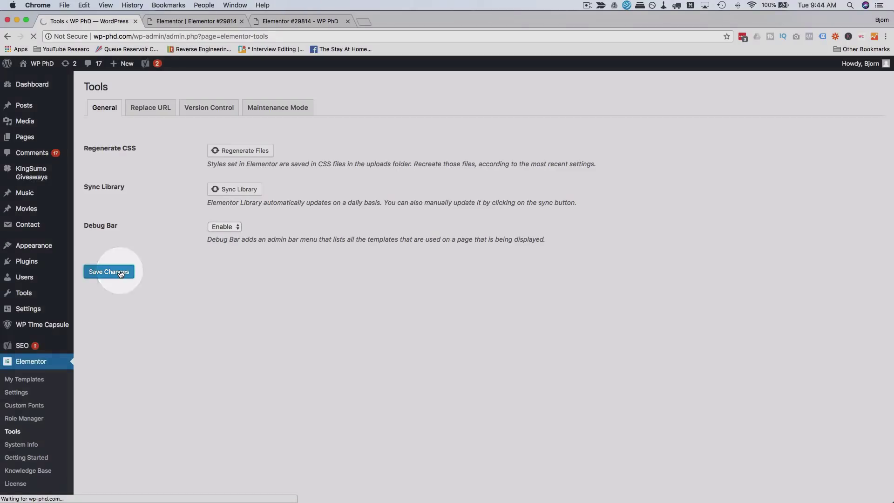
pyautogui.click(300, 21)
pyautogui.press('super+r')
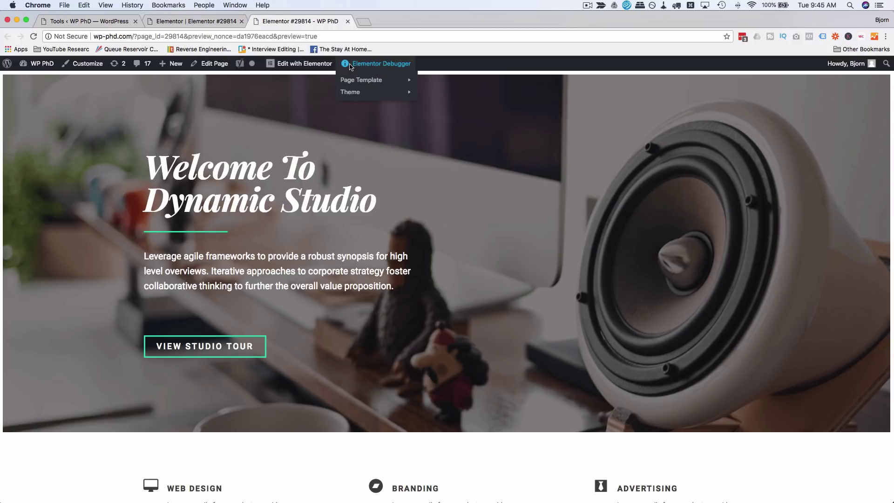
# Check the Elementor Debugger's Page Template entry showing Elementor - canvas.php
pyautogui.moveTo(409, 80)
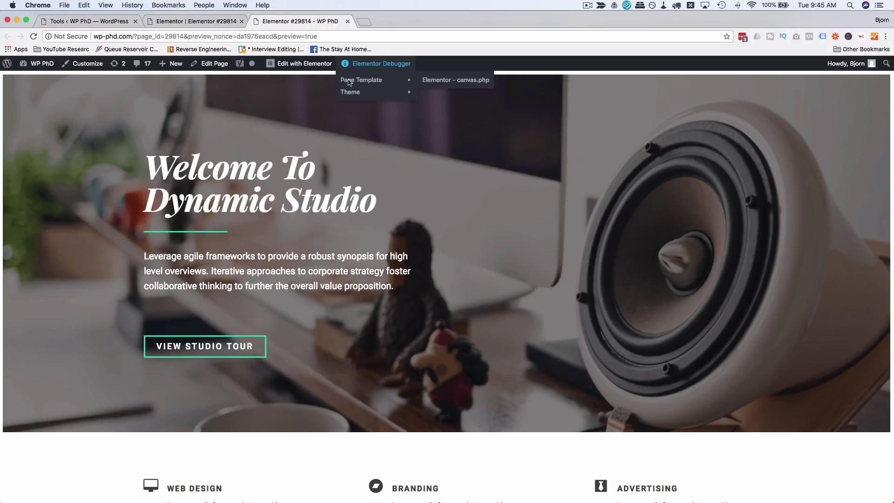
pyautogui.moveTo(368, 96)
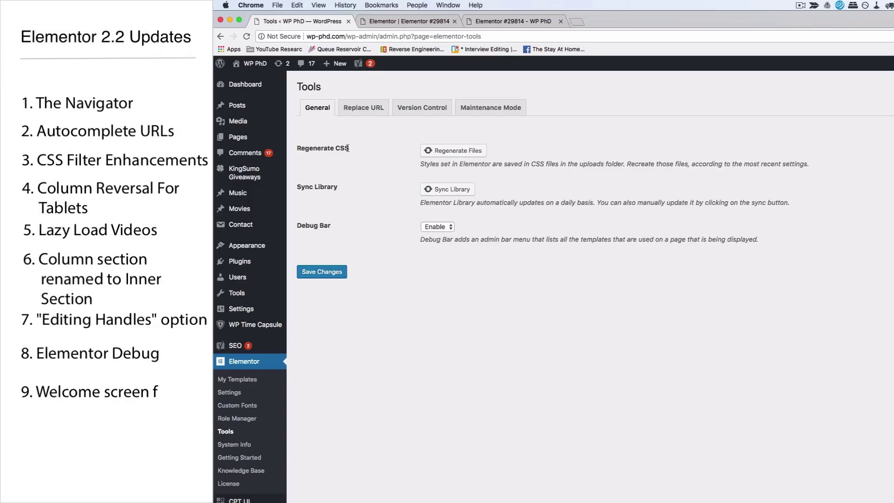
# Open the Dashboard and toggle the Welcome panel on and off in Screen Options
pyautogui.click(254, 86)
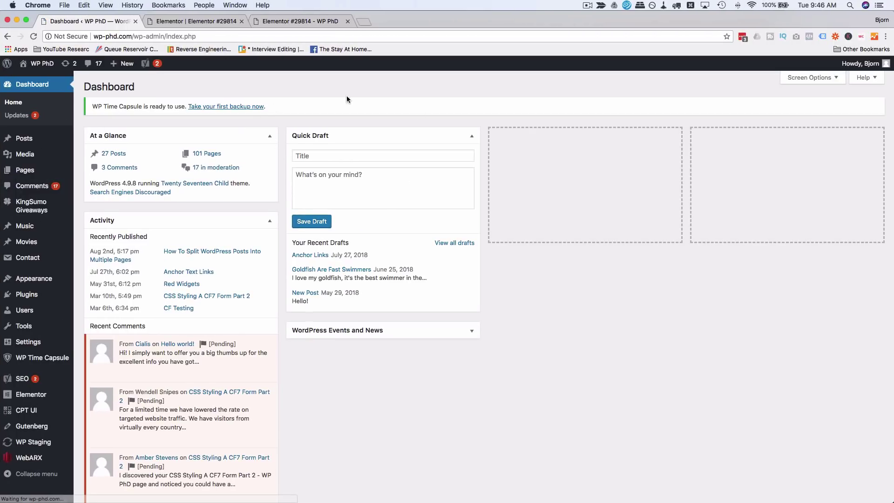
pyautogui.click(832, 78)
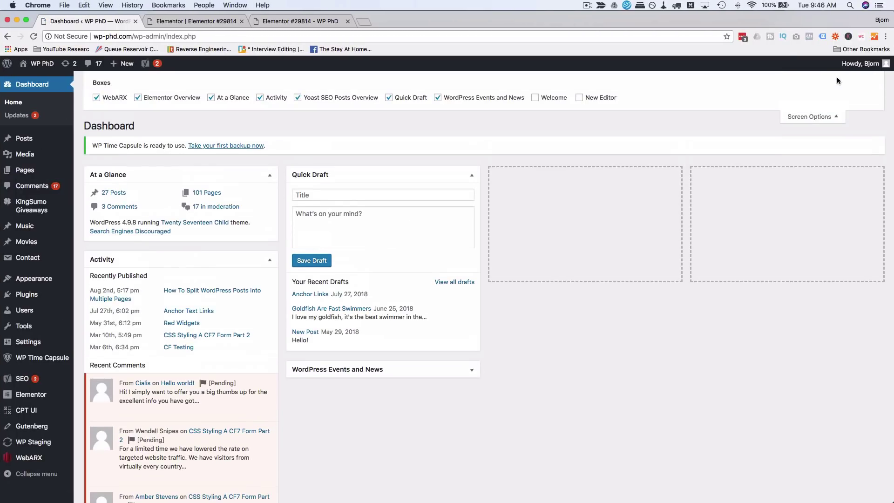
pyautogui.click(534, 98)
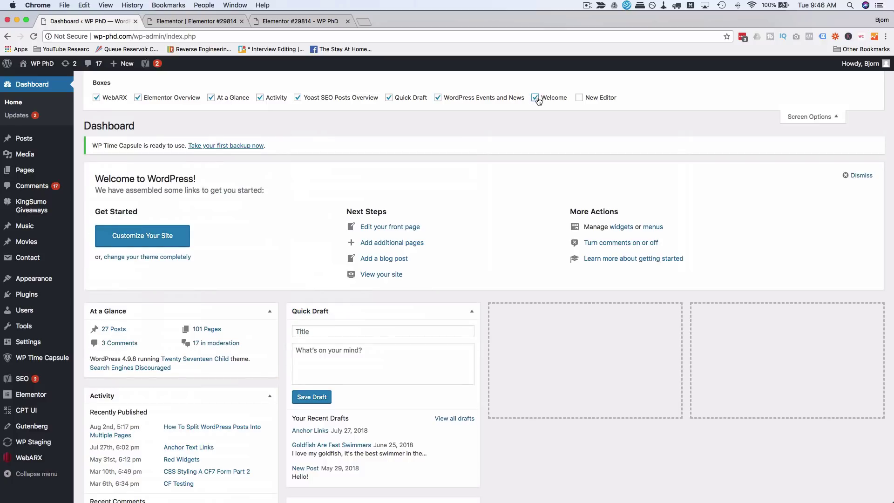
pyautogui.click(534, 97)
pyautogui.scroll(-10, 481, 213)
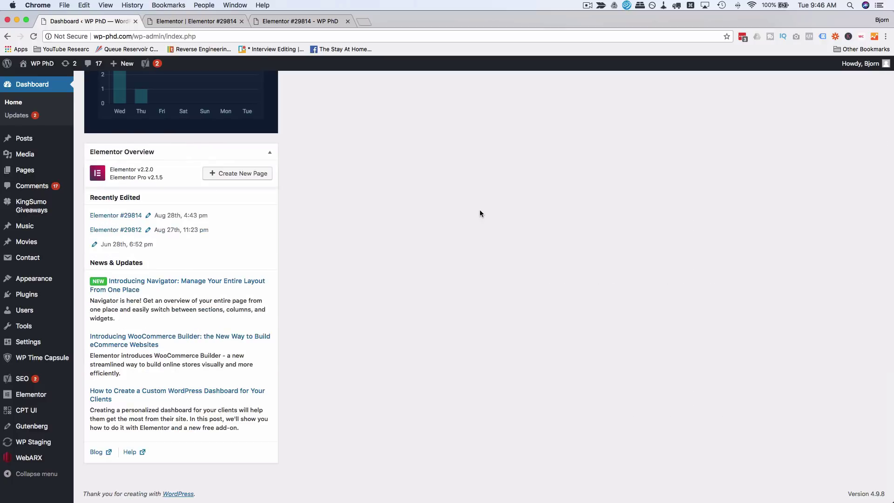
pyautogui.scroll(10, 480, 213)
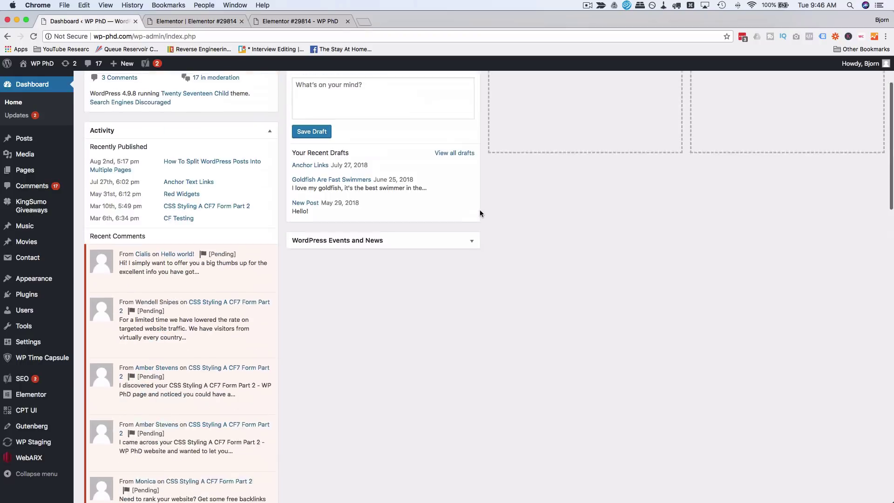